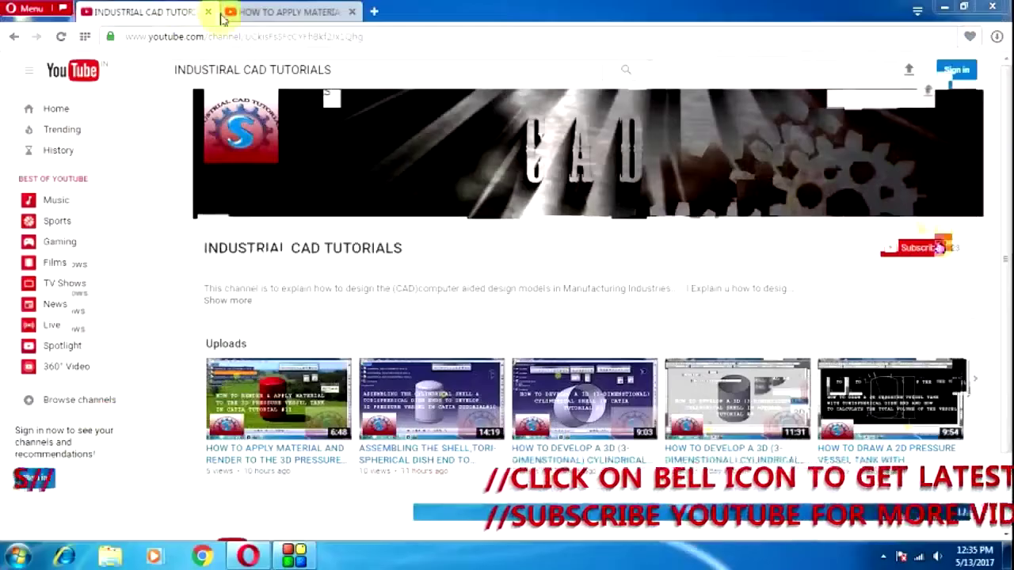
Step: Show the CATIA tutorial #11 video with its full description, then restore the TUTORIAL #17 notes
click(287, 11)
scroll(314, 333, down, 3)
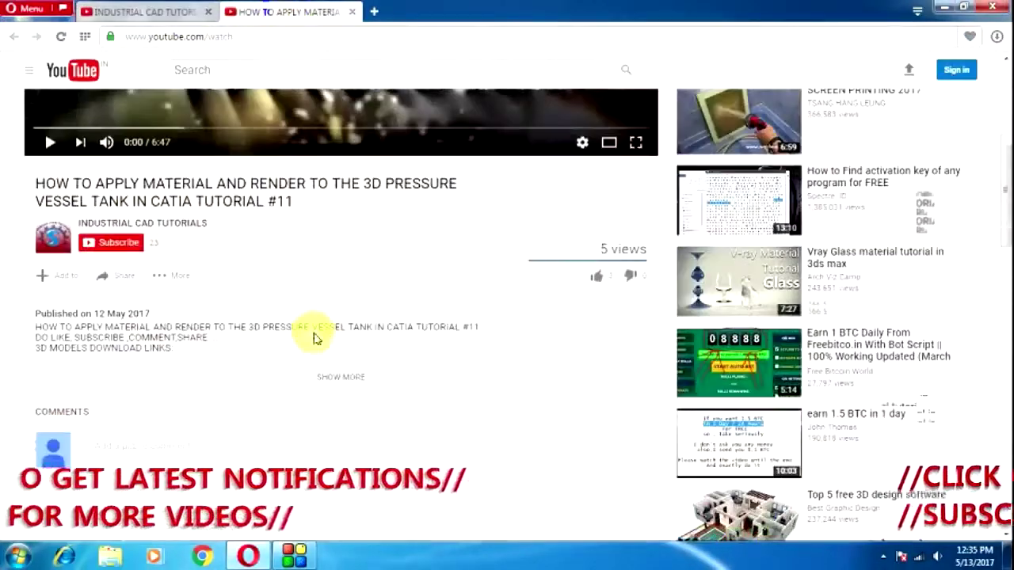
click(356, 379)
scroll(360, 372, down, 2)
scroll(372, 349, up, 5)
scroll(387, 339, down, 2)
scroll(388, 341, down, 2)
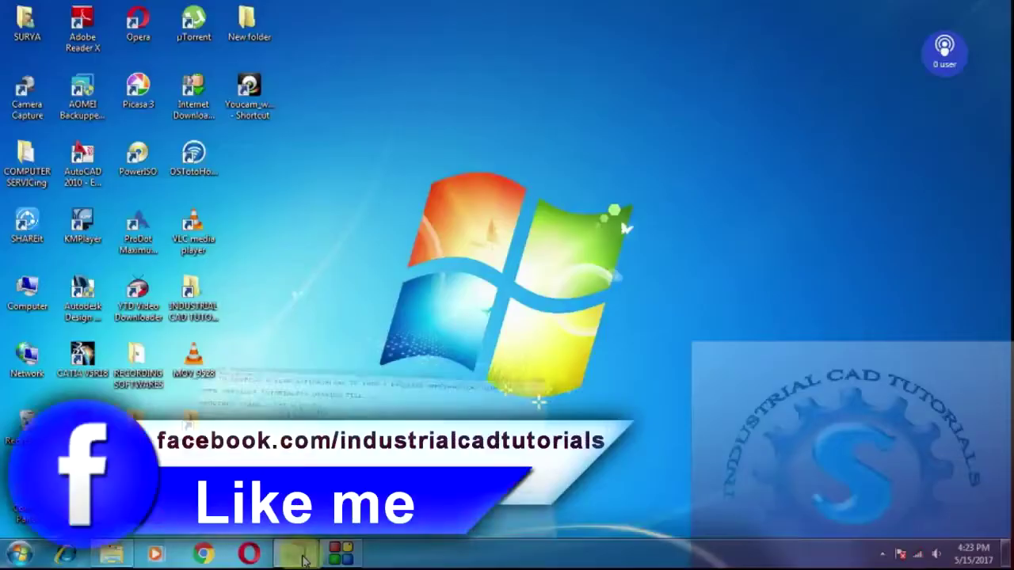
click(304, 560)
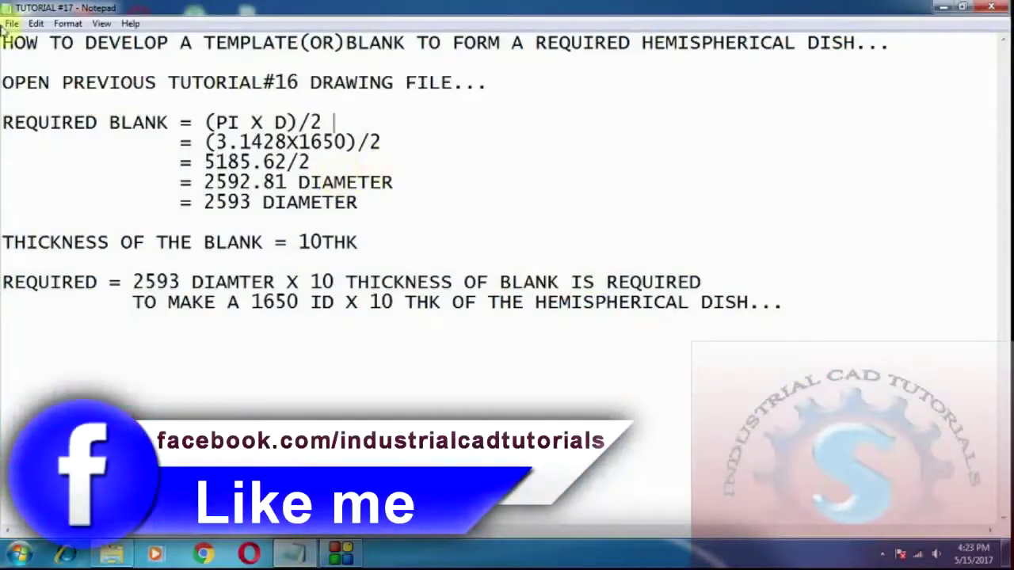
Step: Highlight the notes' title line and the 'OPEN PREVIOUS TUTORIAL#16' line
drag(5, 41, 890, 69)
click(888, 68)
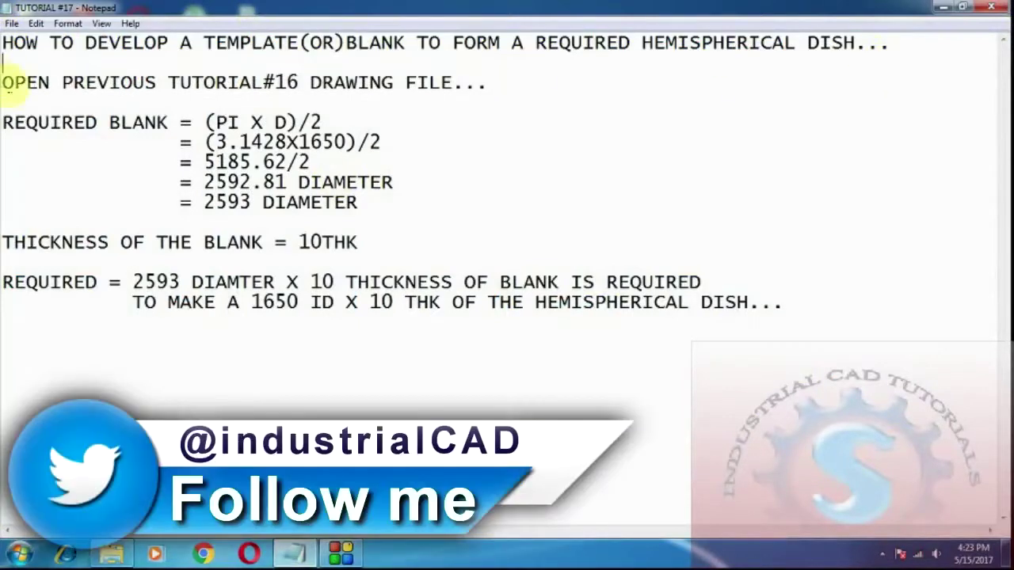
drag(4, 85, 487, 82)
click(494, 103)
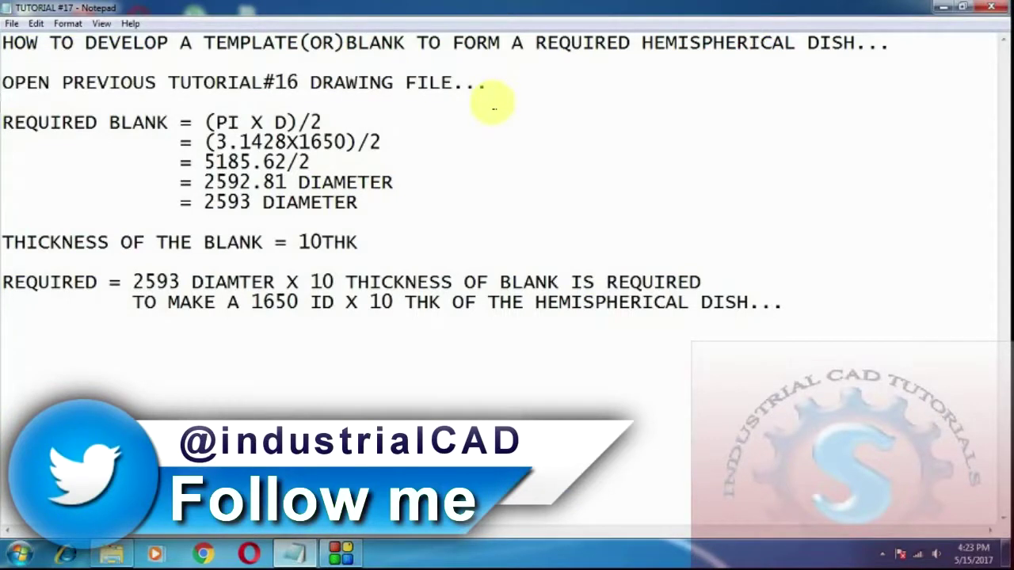
drag(486, 85, 7, 86)
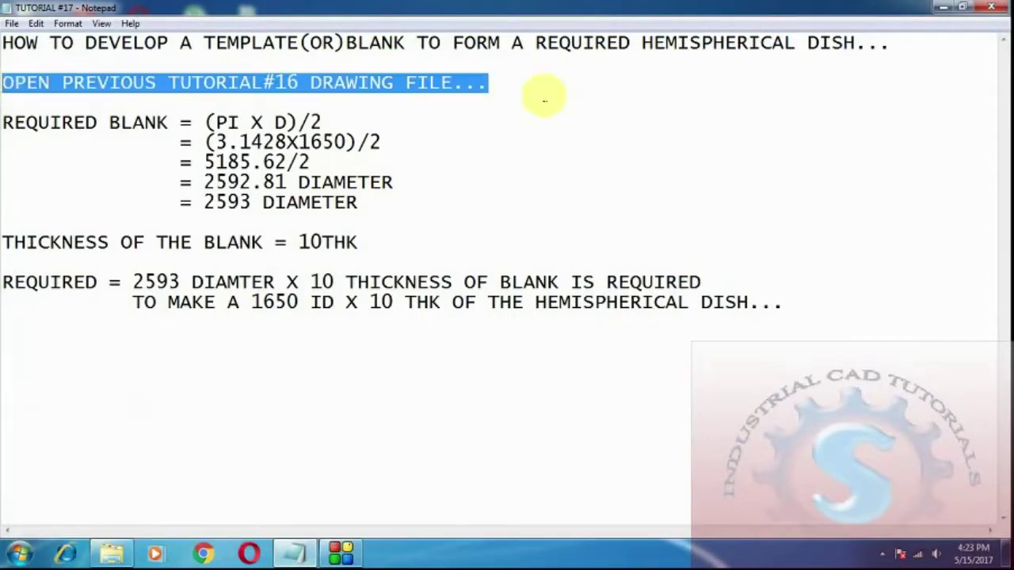
click(336, 97)
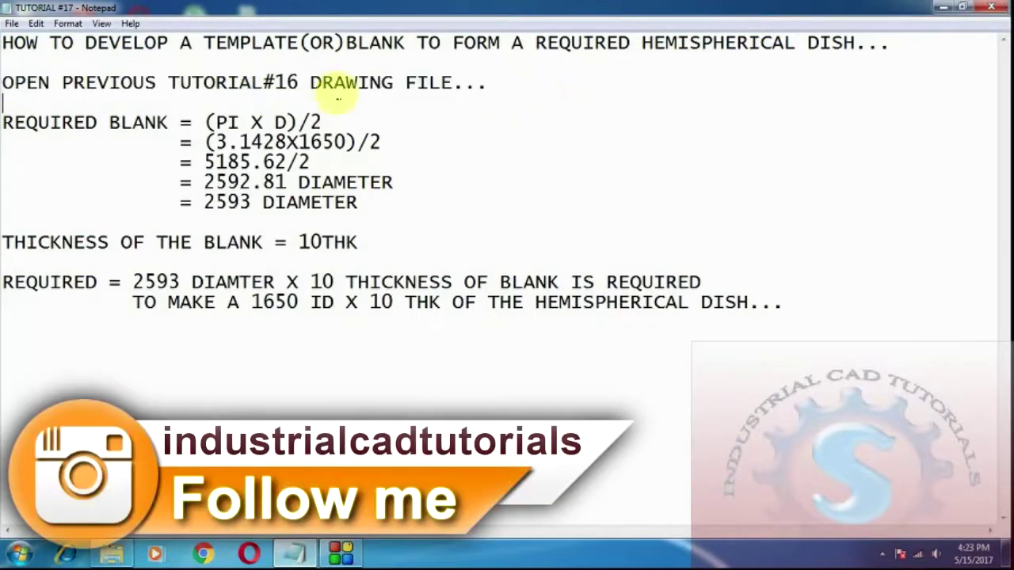
Step: Minimize Notepad and open HEMISPHERICAL DISH 2D.dwg from the tutorial #16 folder
click(942, 9)
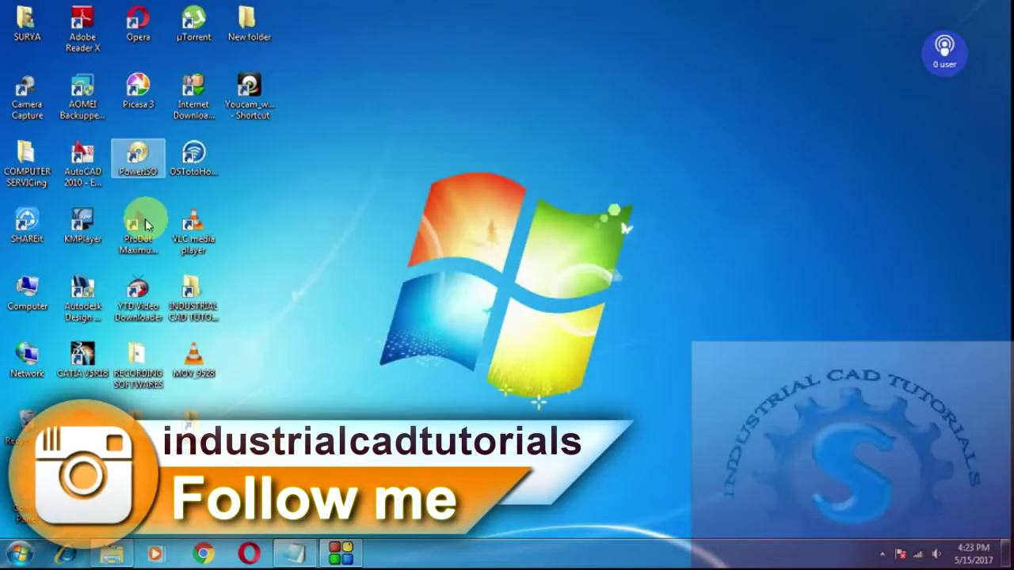
double_click(214, 303)
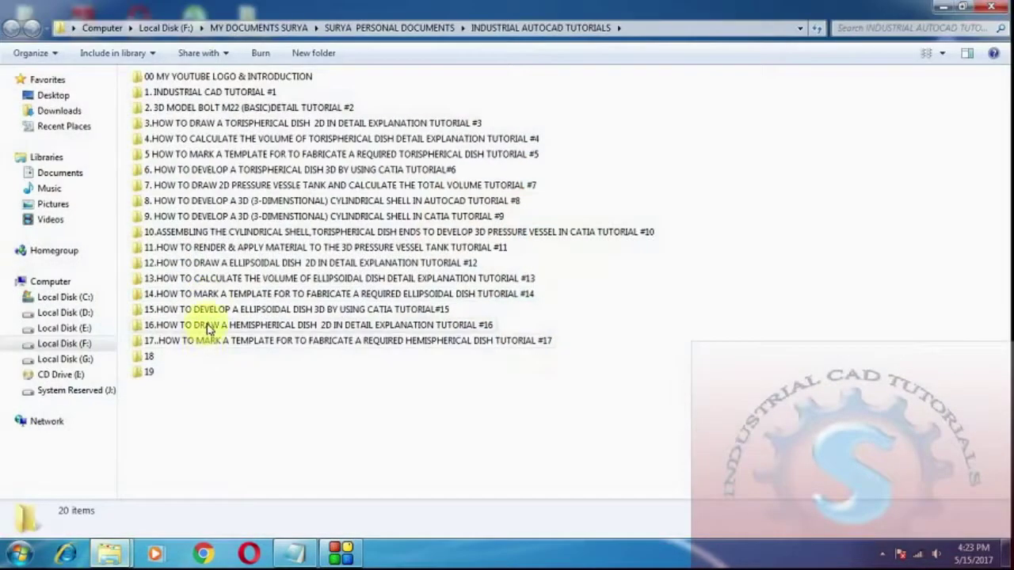
double_click(208, 327)
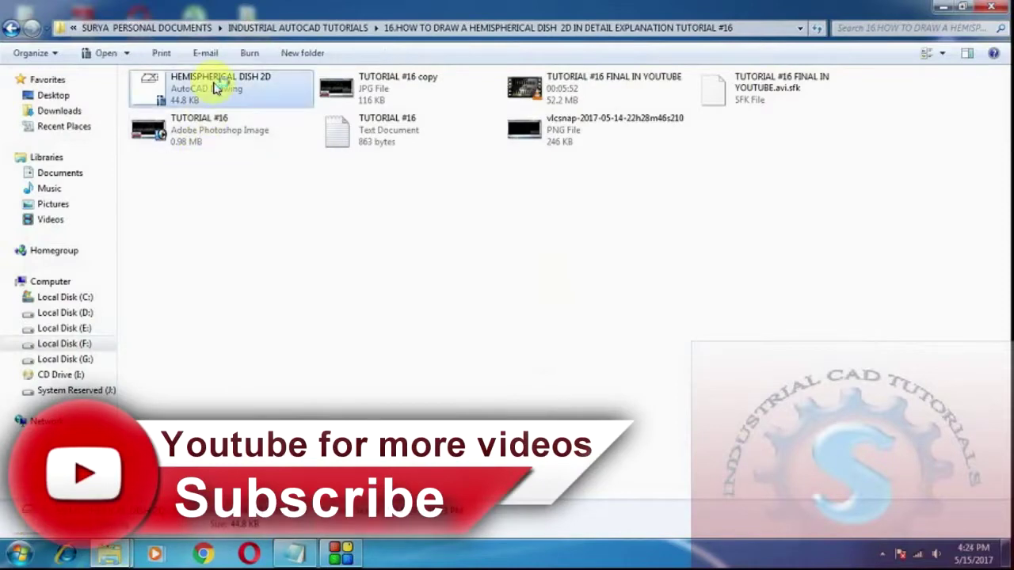
double_click(214, 89)
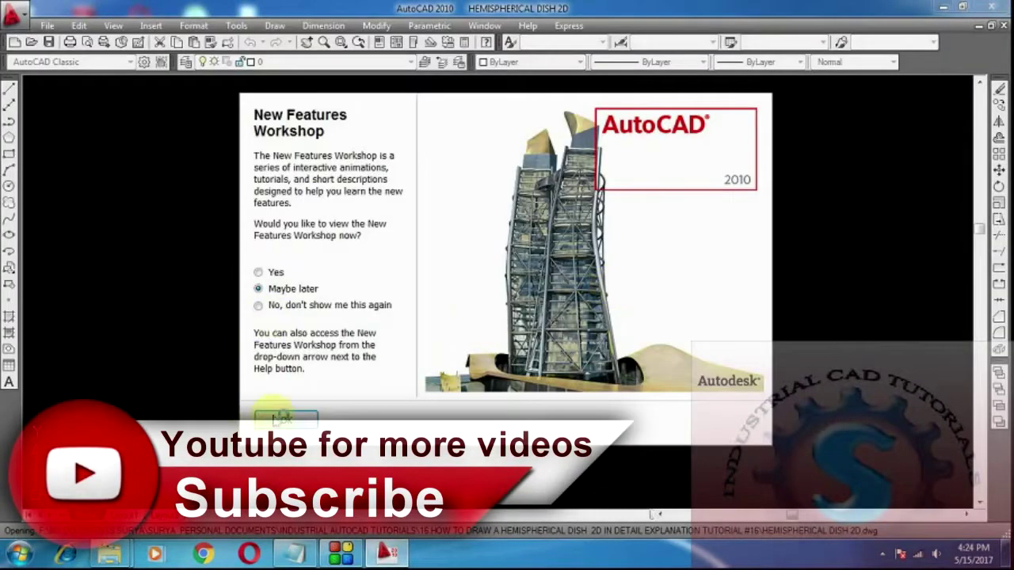
Step: Dismiss the New Features Workshop window and the Partner Products notification
click(283, 418)
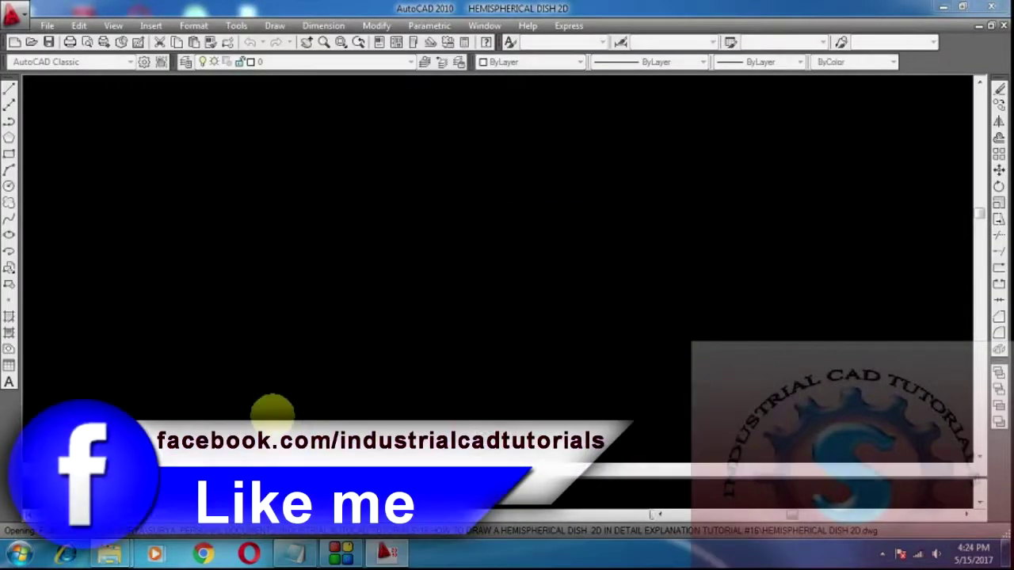
scroll(503, 281, down, 3)
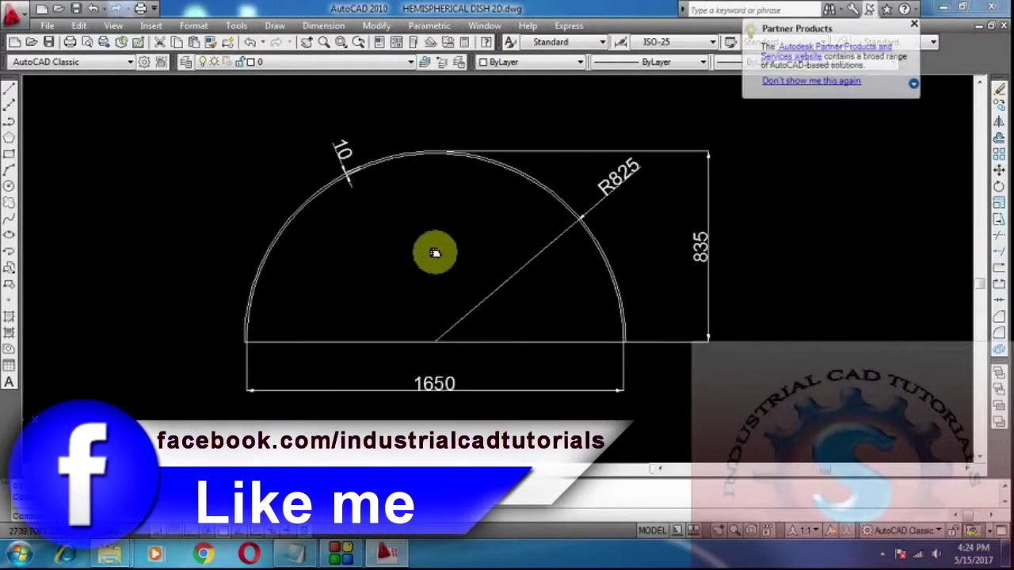
scroll(428, 262, up, 5)
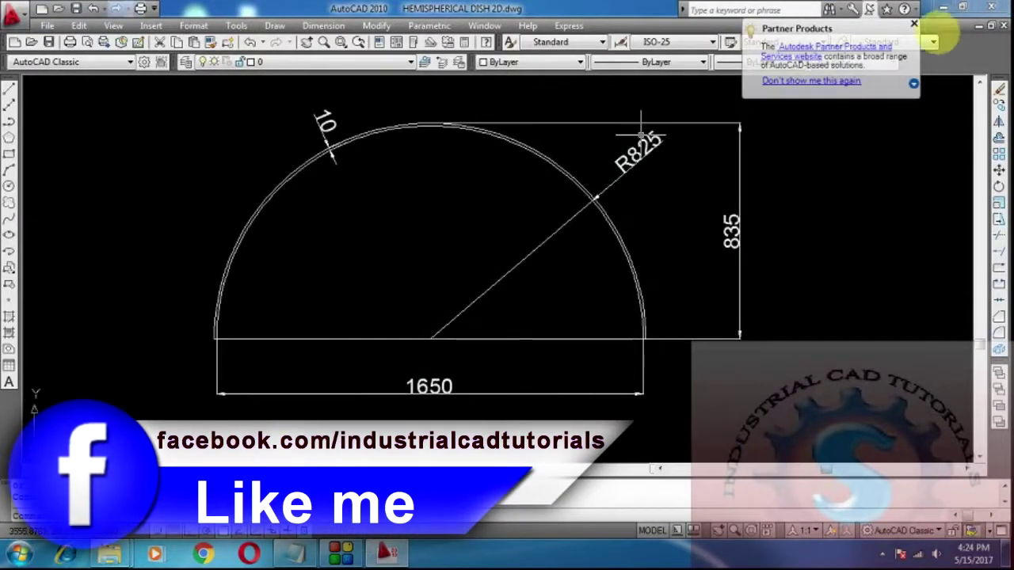
click(914, 24)
scroll(609, 261, down, 1)
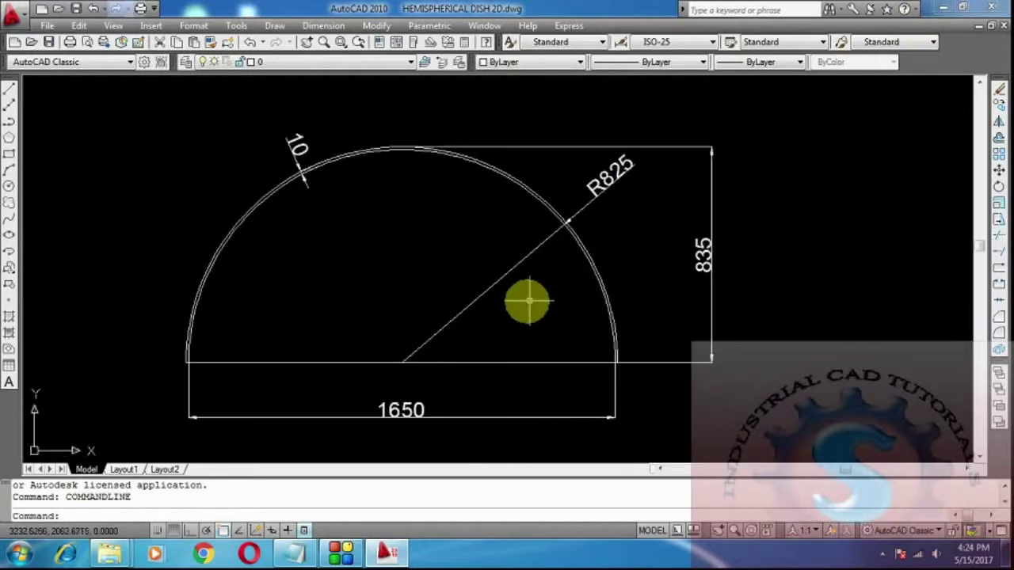
scroll(444, 348, up, 1)
Step: Centre the dish drawing in view, then return to the notes' 10THK blank thickness line
mouse_move(452, 264)
middle_down()
mouse_move(469, 286)
mouse_move(468, 304)
middle_up()
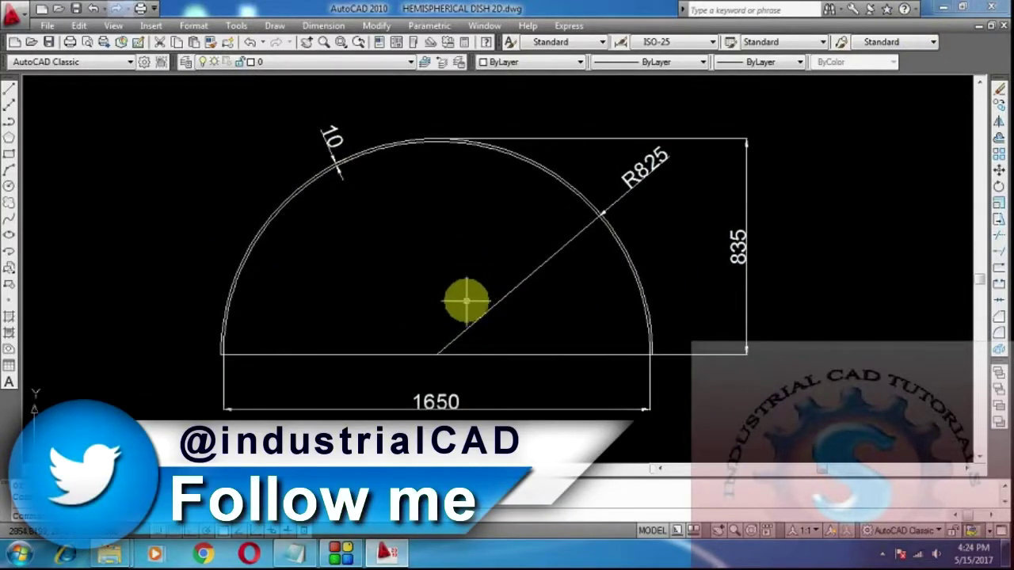
scroll(468, 301, down, 1)
scroll(407, 328, up, 1)
middle_drag(407, 328, 373, 317)
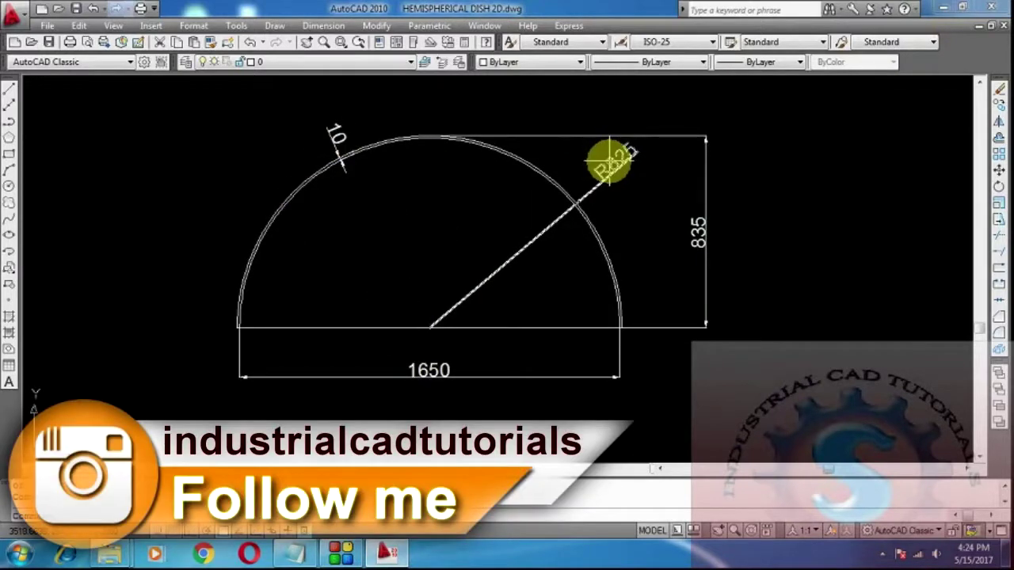
middle_drag(418, 369, 411, 369)
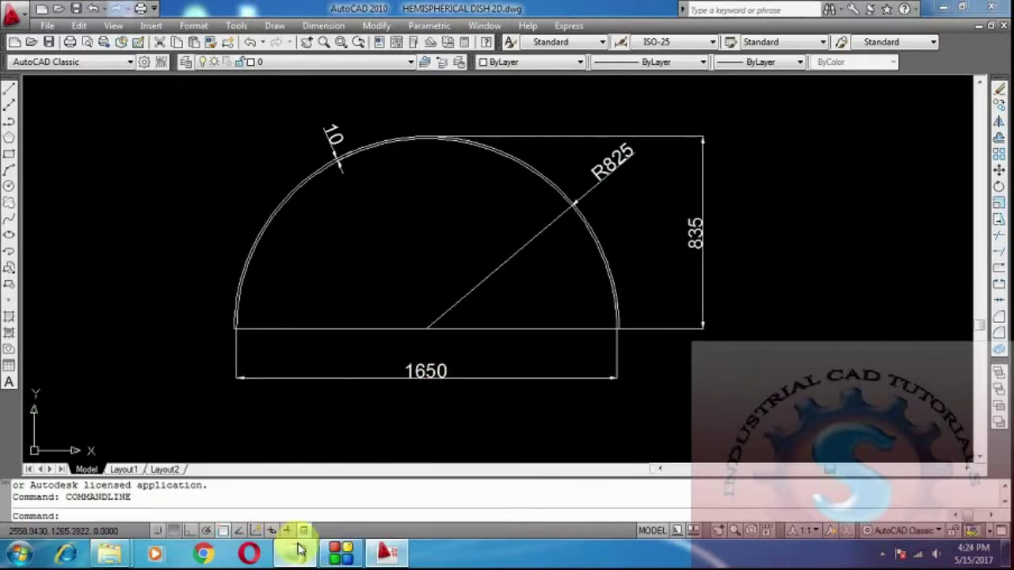
click(295, 553)
drag(4, 243, 369, 244)
Step: Highlight the (PI X D)/2 formula and the 1650 diameter used in it
click(369, 244)
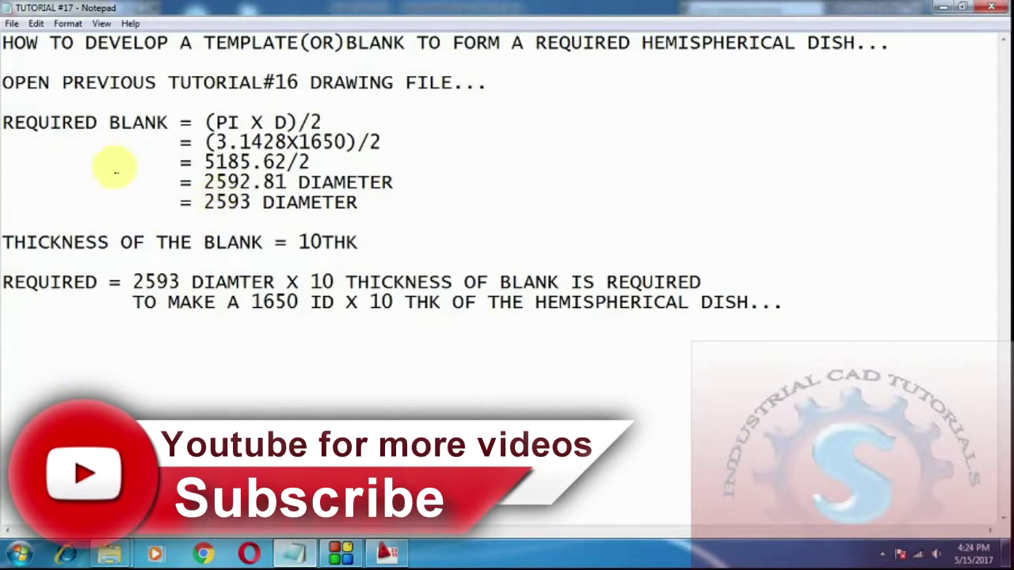
drag(206, 123, 351, 121)
click(360, 123)
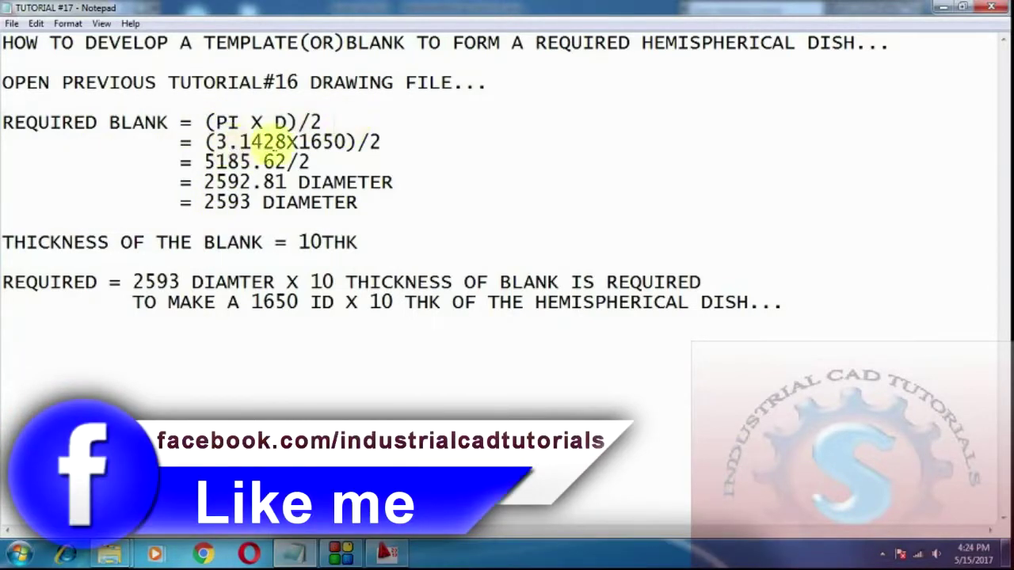
click(329, 159)
drag(299, 142, 353, 136)
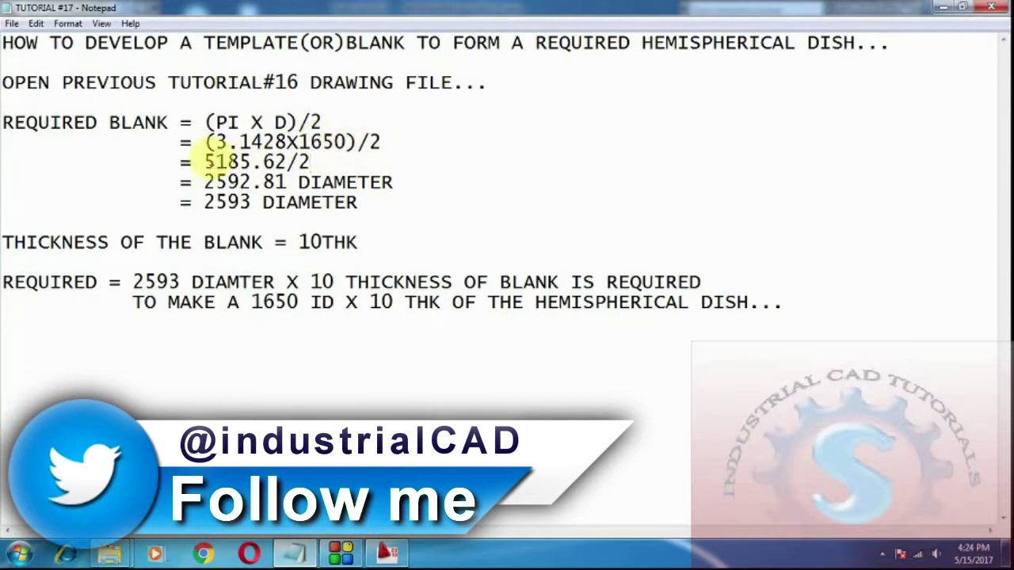
Step: Highlight the results 5185.62 and 2592.81, rounded to a 2593 blank diameter
drag(203, 162, 273, 164)
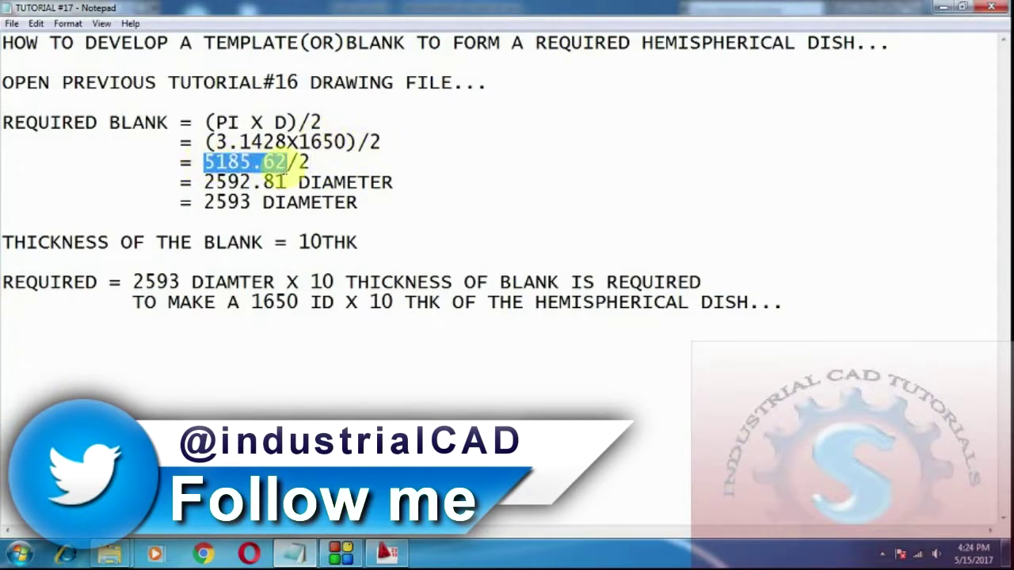
key(Right)
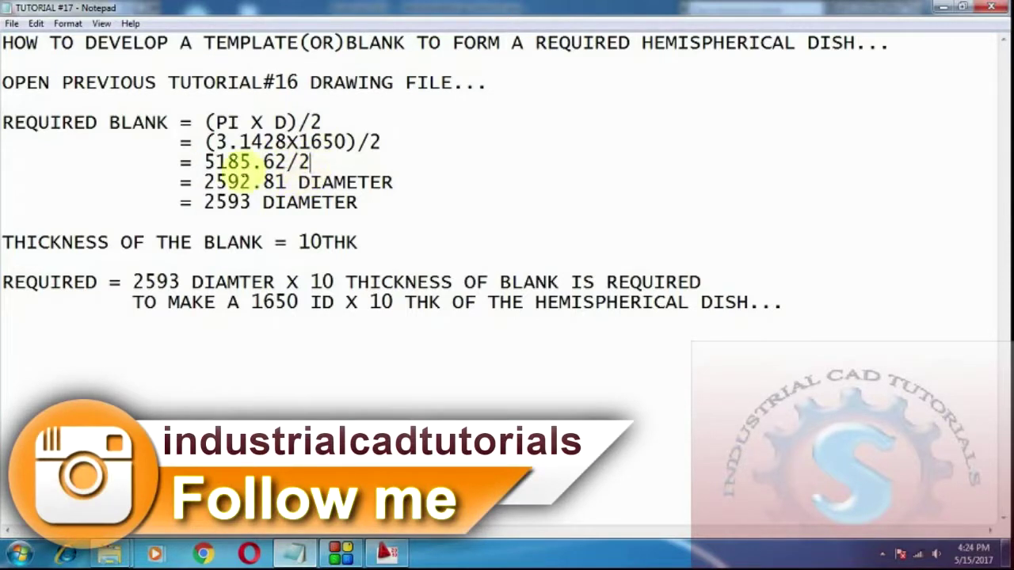
drag(204, 184, 277, 183)
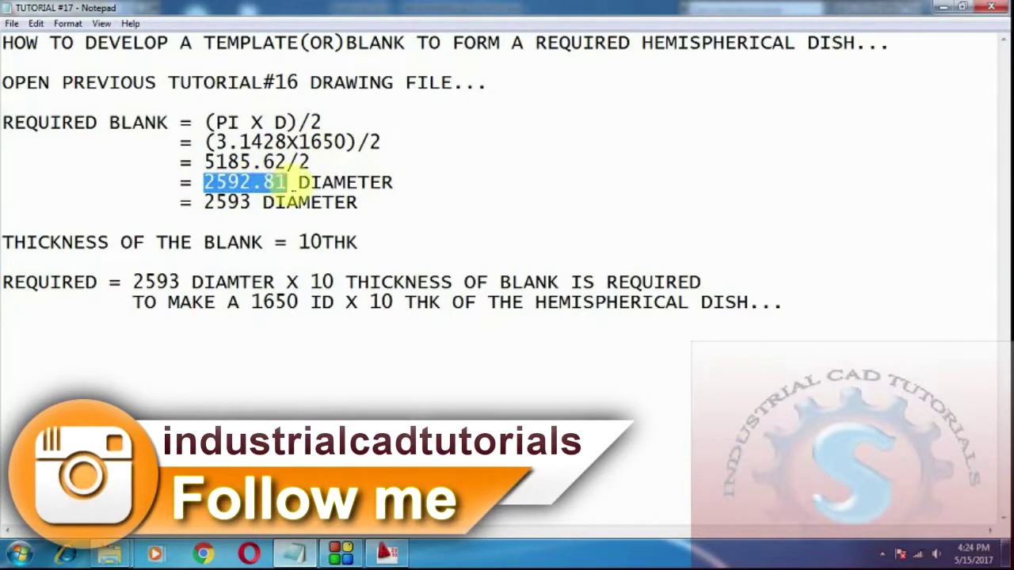
click(292, 184)
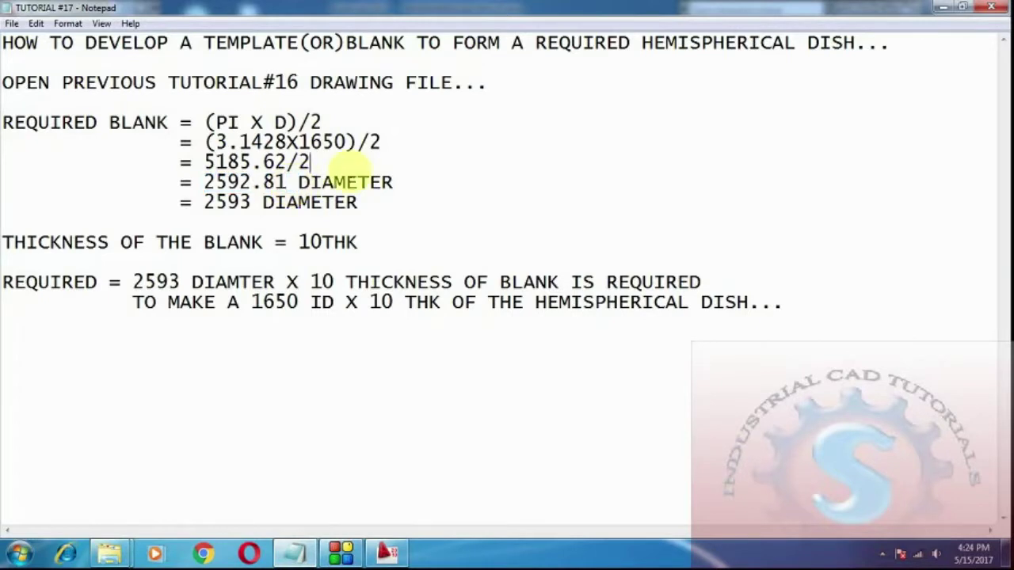
drag(298, 183, 393, 184)
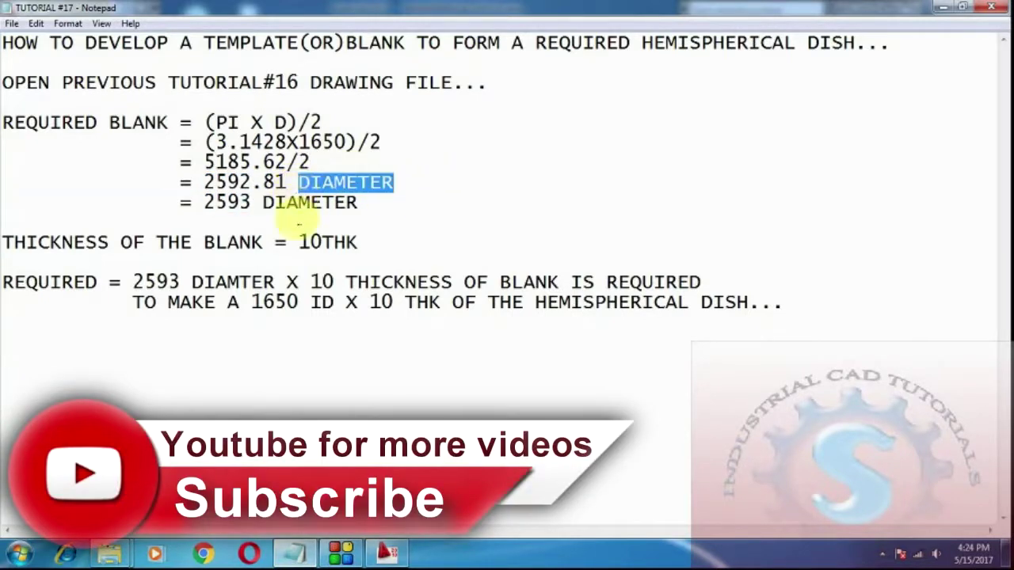
click(299, 215)
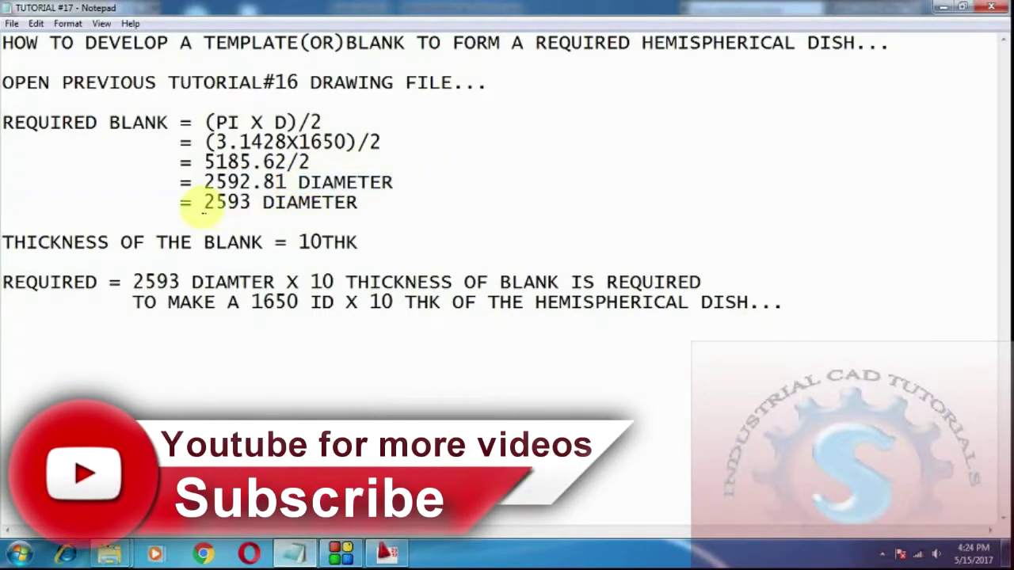
drag(234, 214, 252, 207)
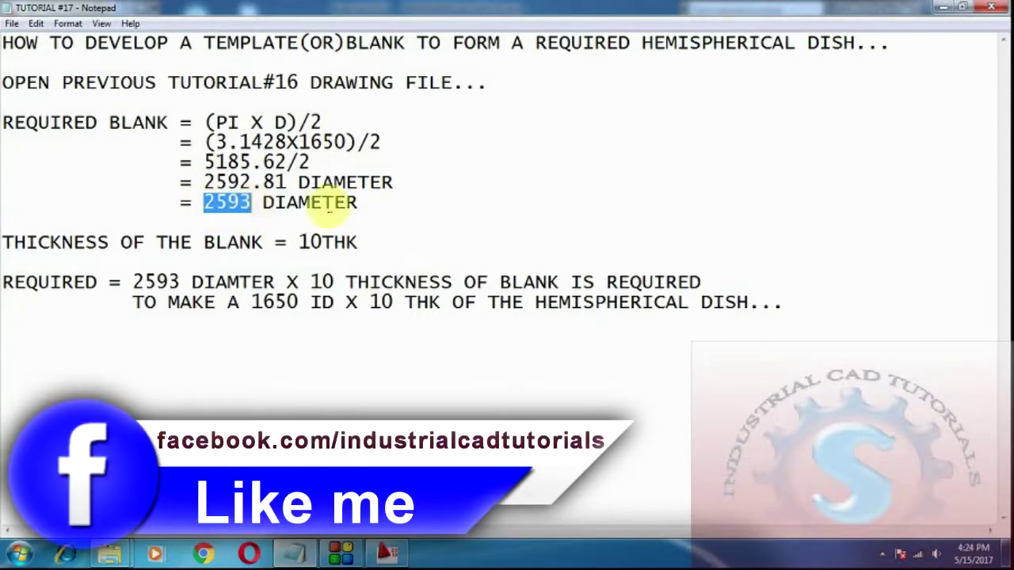
drag(362, 212, 208, 199)
click(208, 199)
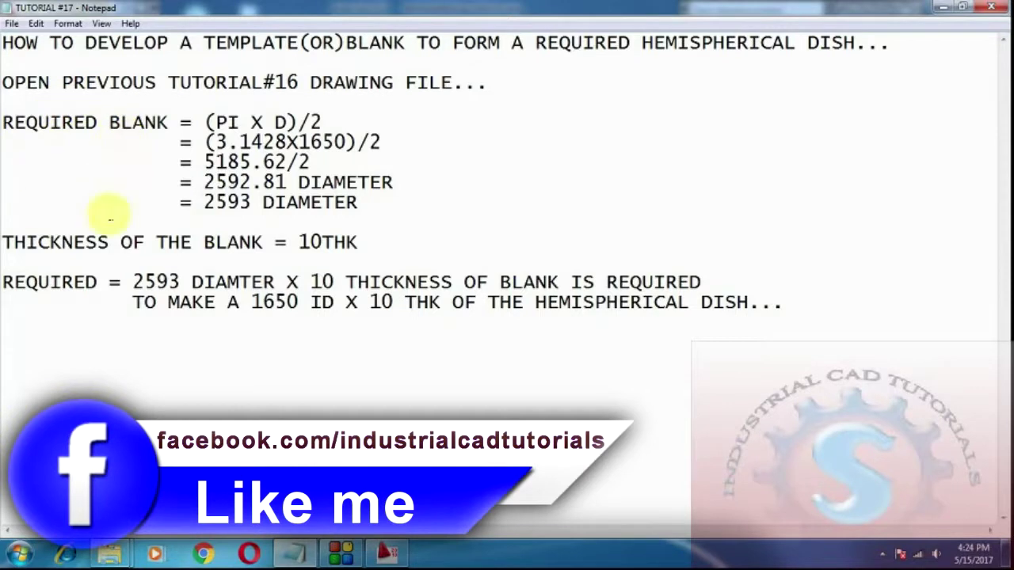
Step: Highlight HEMISPHERICAL DISH in the title and the required blank size sentence
drag(634, 43, 888, 45)
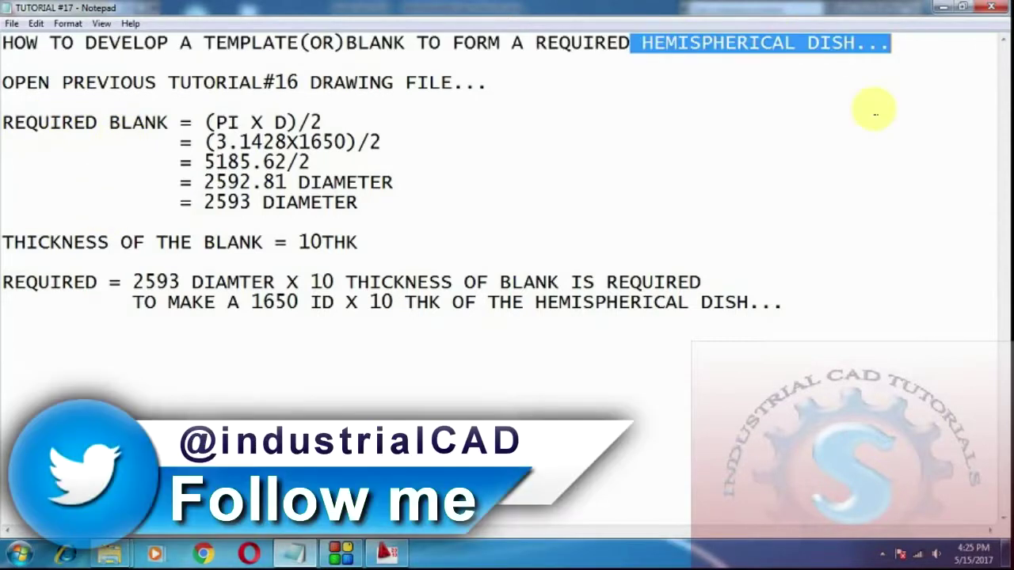
click(871, 108)
drag(133, 282, 712, 284)
click(701, 317)
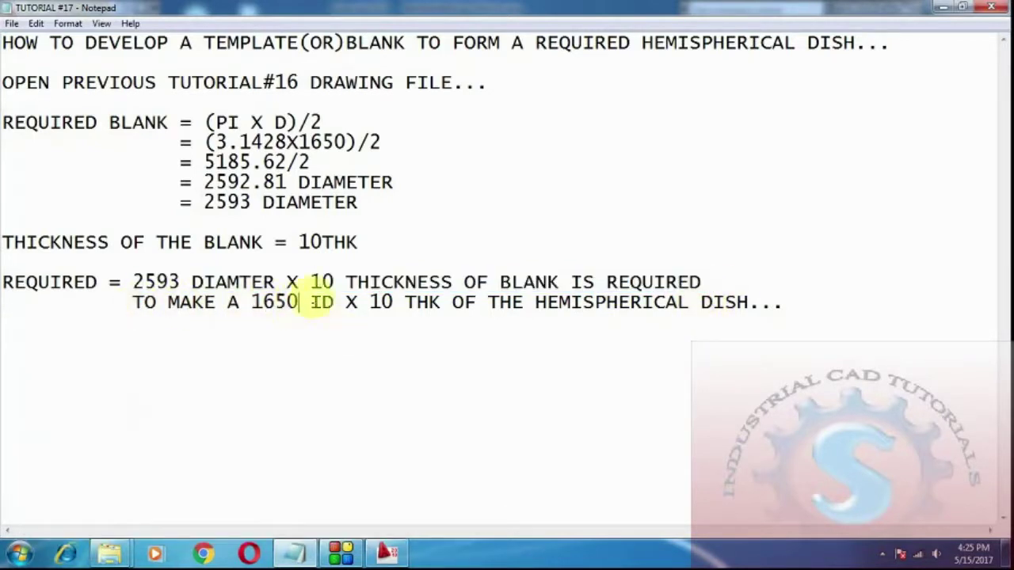
Step: Retype the final 0 of 1650, then minimize the notes to show the drawing
key(BackSpace)
text(0)
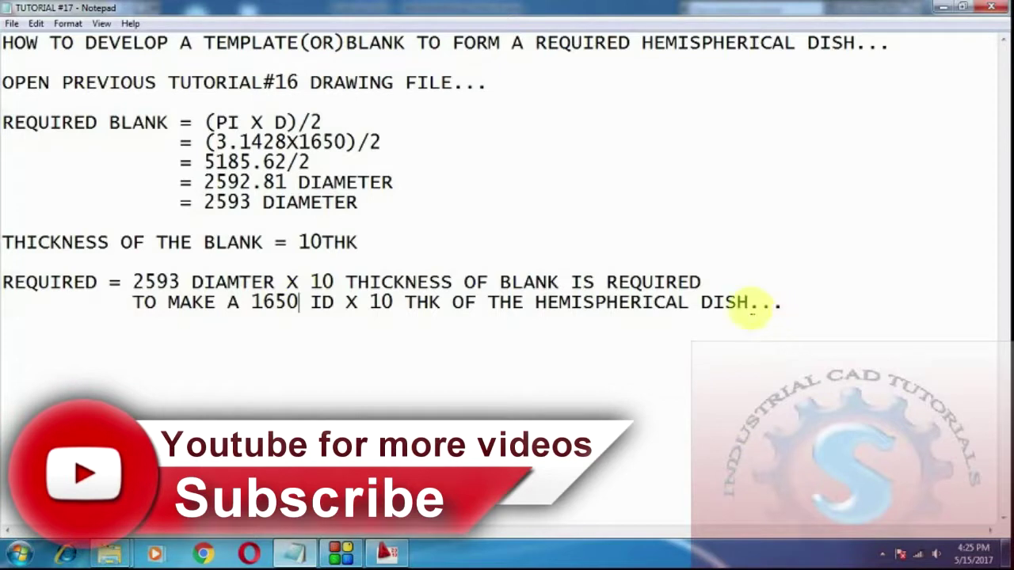
click(942, 7)
scroll(405, 237, down, 3)
scroll(333, 290, up, 3)
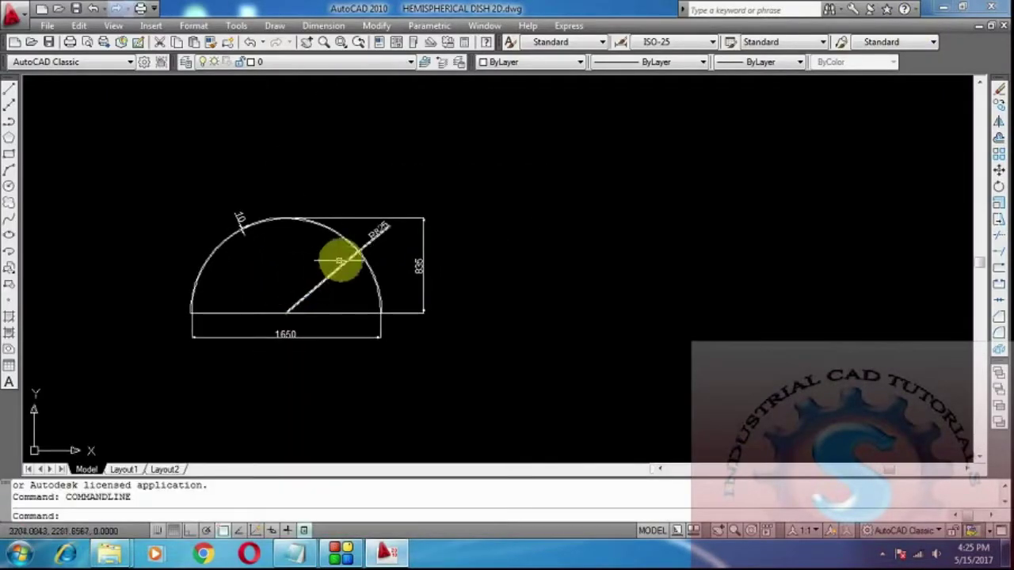
Step: Draw a 2593-diameter circle centred to the right of the dish profile
middle_drag(646, 270, 641, 269)
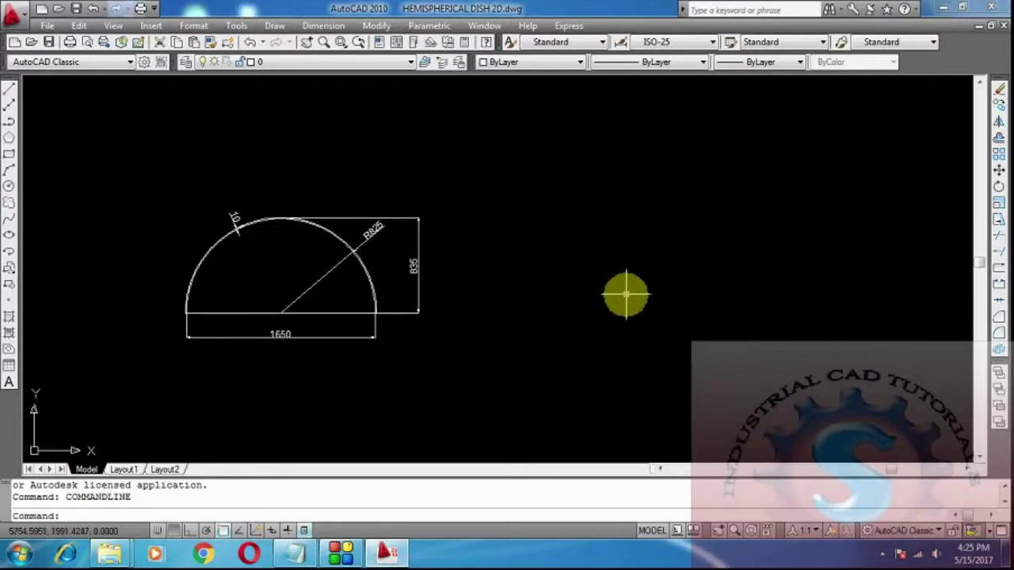
key(Return)
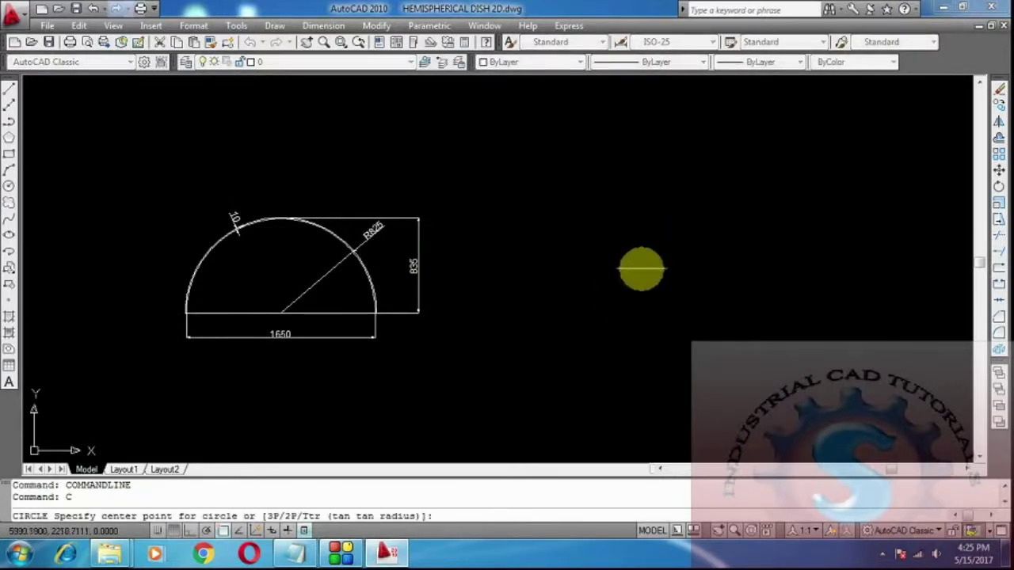
click(640, 271)
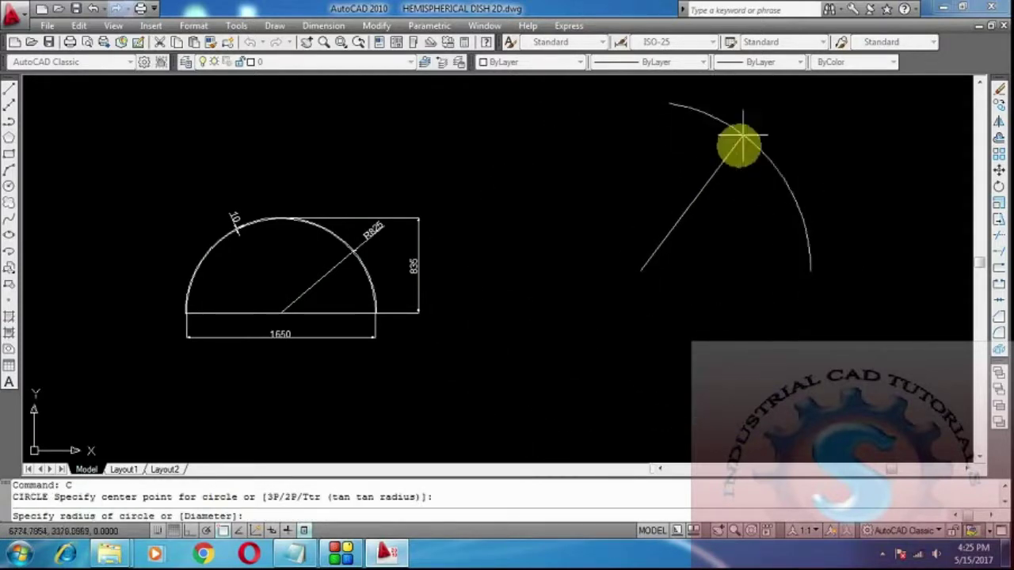
click(296, 556)
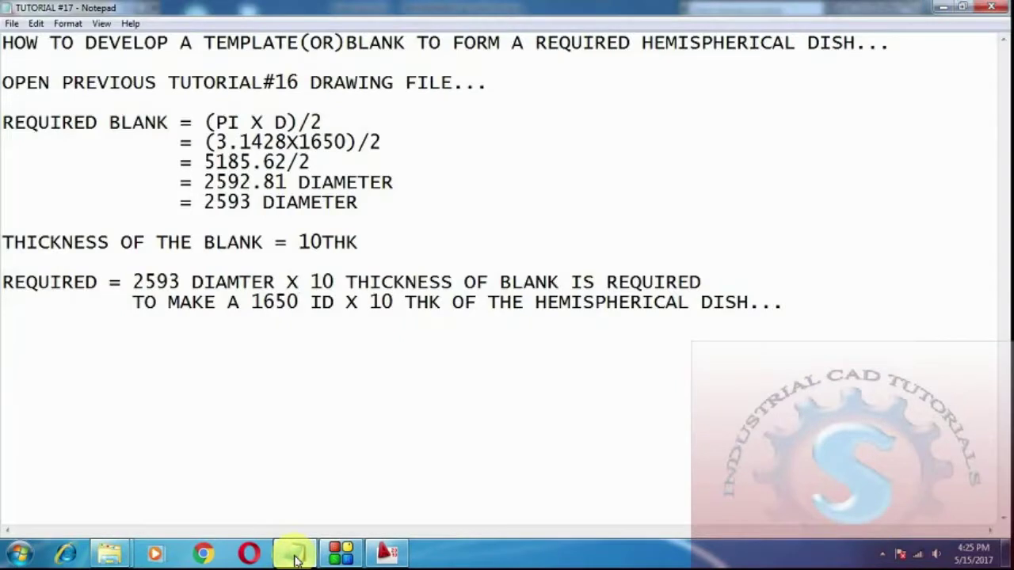
click(295, 556)
click(292, 552)
click(293, 552)
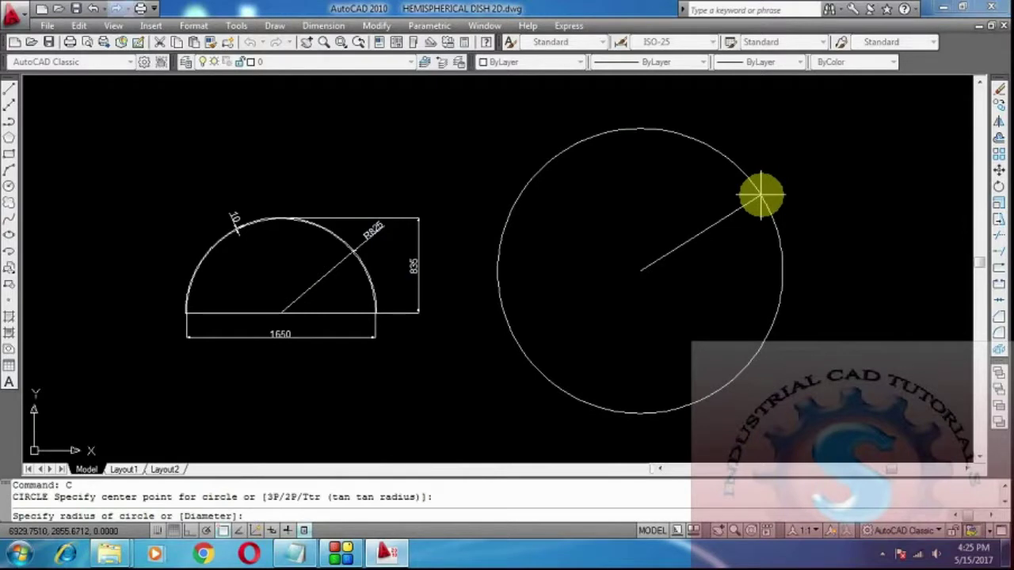
key(Return)
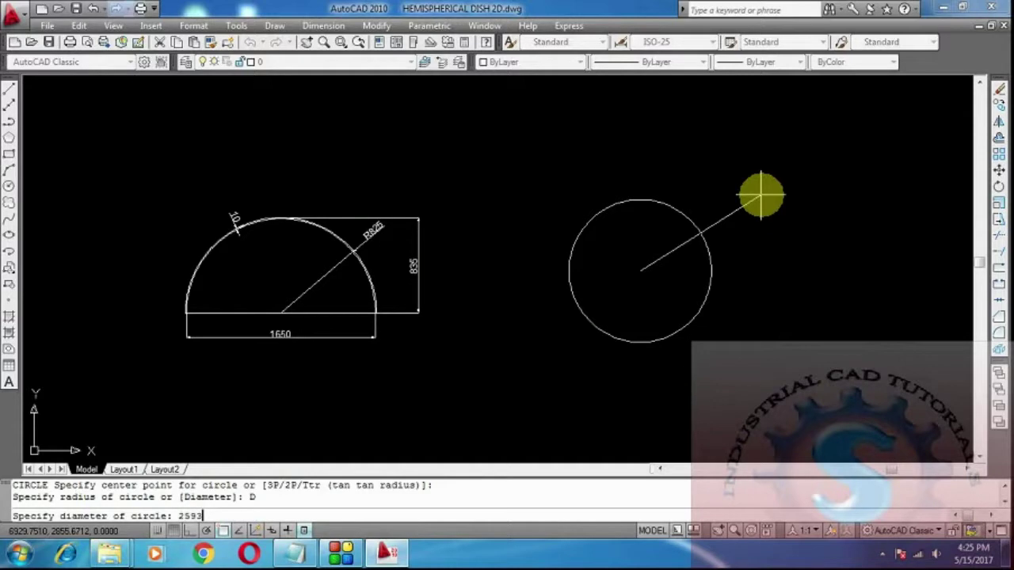
key(Return)
middle_drag(729, 249, 684, 258)
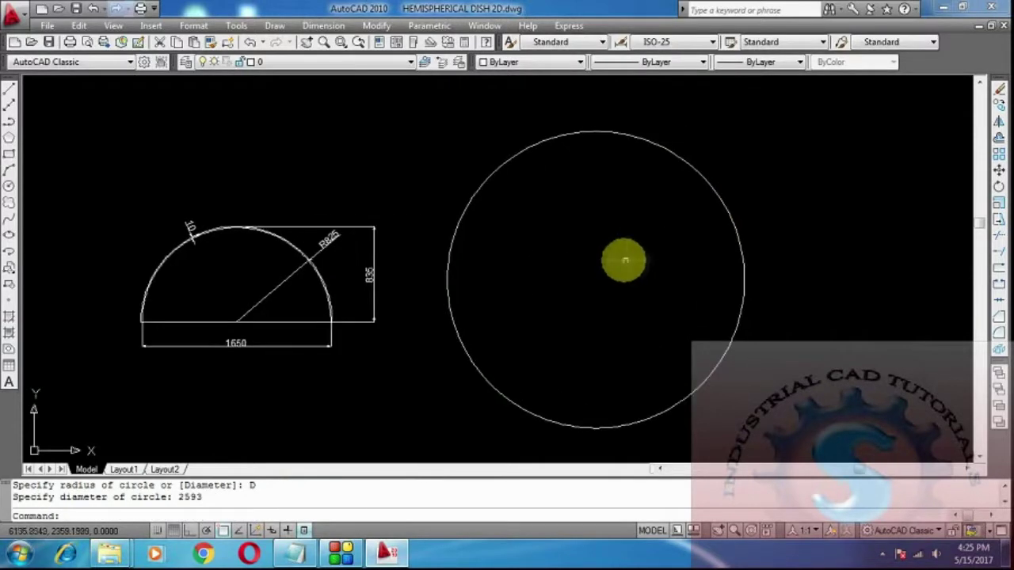
Step: Dimension the large circle's diameter, placing the Ø2593 text above-left of it
click(334, 26)
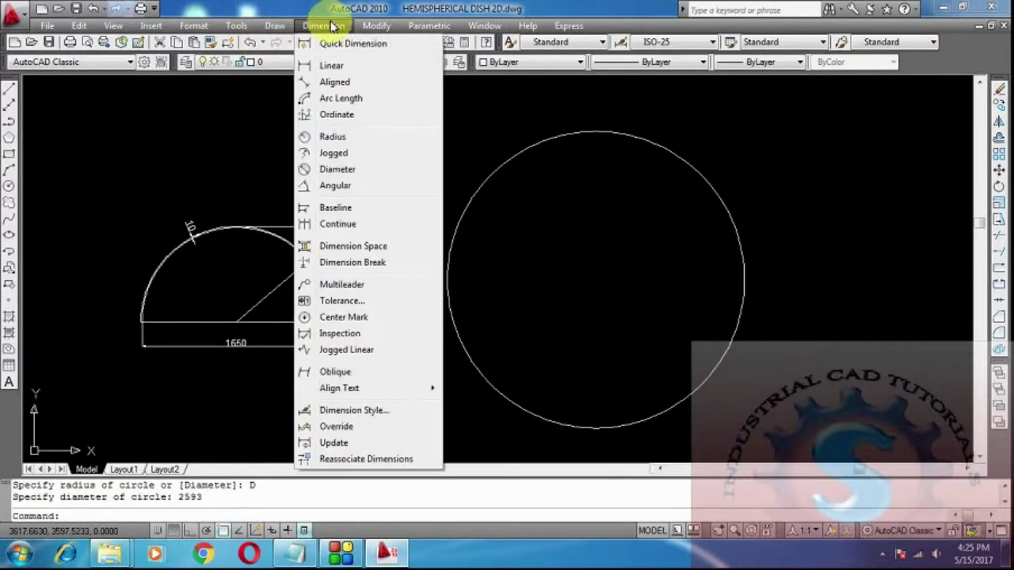
click(342, 169)
click(480, 182)
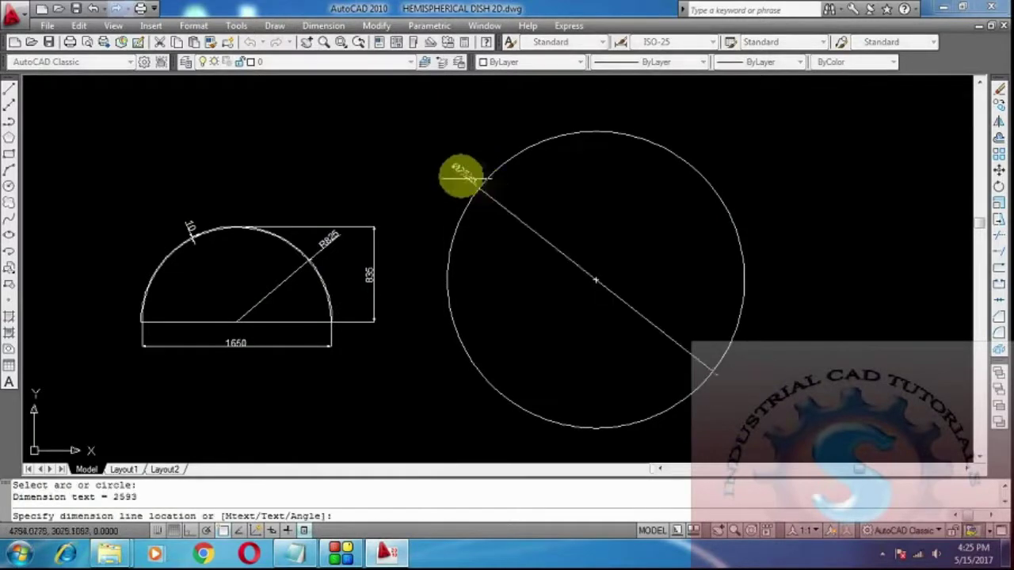
click(432, 155)
Step: Pan and zoom to frame the drawing, then select the Ø2593 dimension
scroll(460, 156, up, 3)
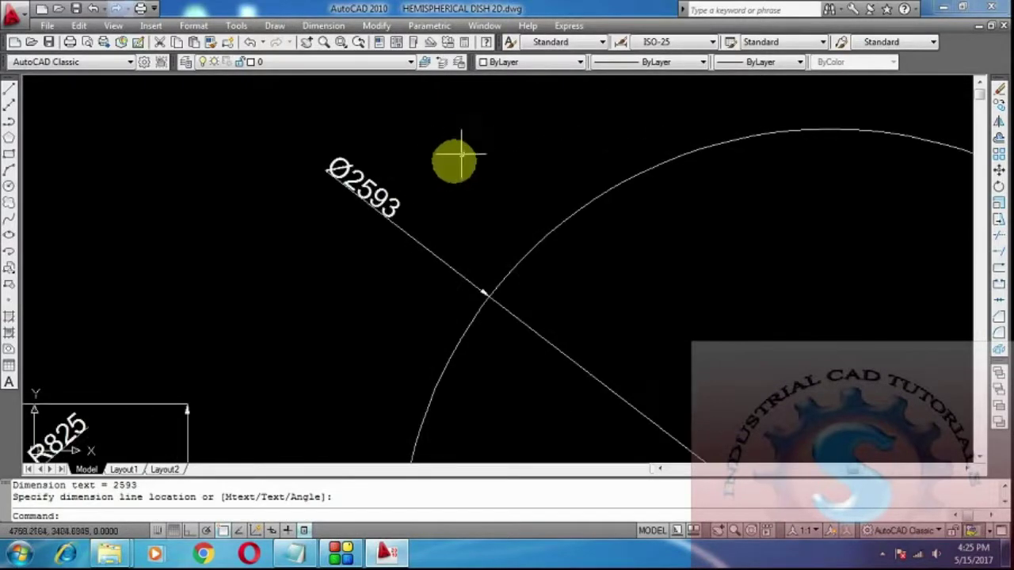
scroll(458, 156, up, 2)
scroll(453, 152, down, 7)
scroll(455, 149, up, 2)
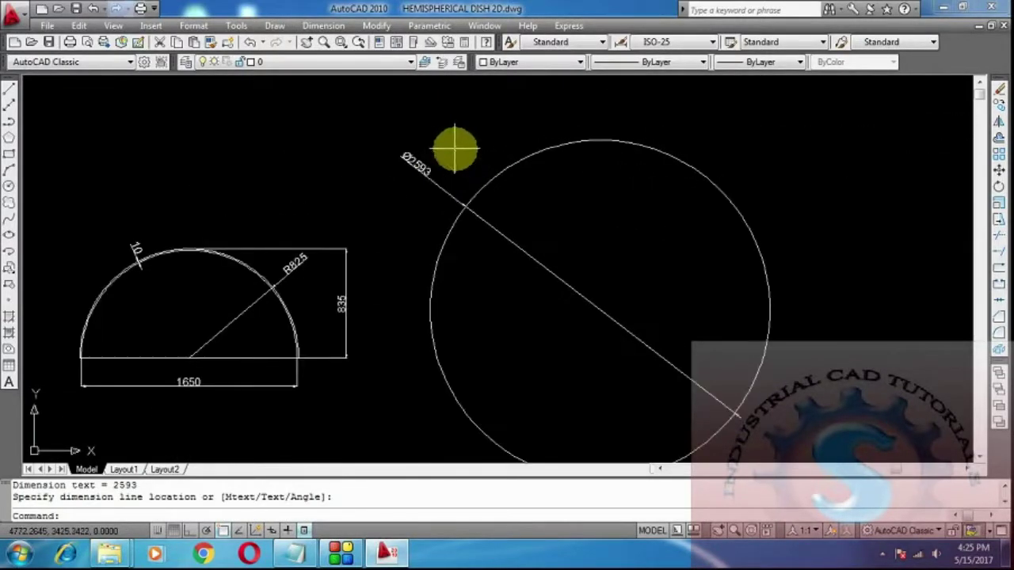
middle_drag(460, 151, 493, 158)
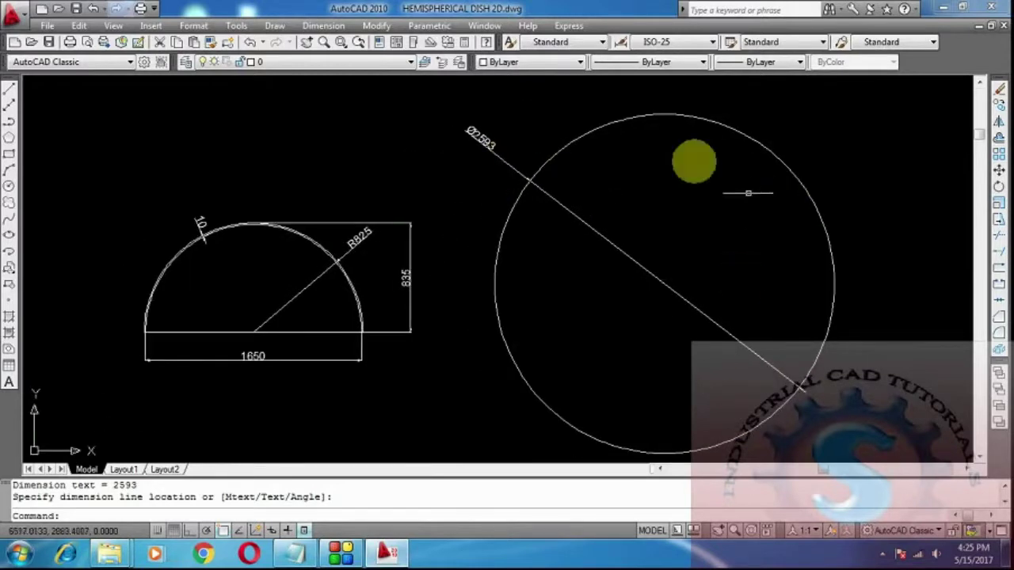
middle_drag(653, 321, 662, 300)
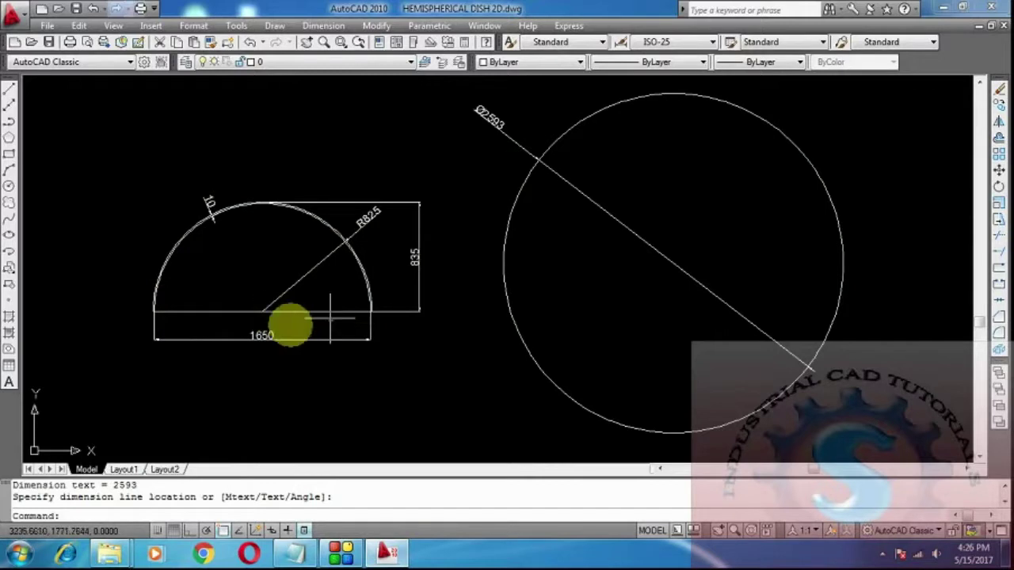
scroll(480, 83, up, 5)
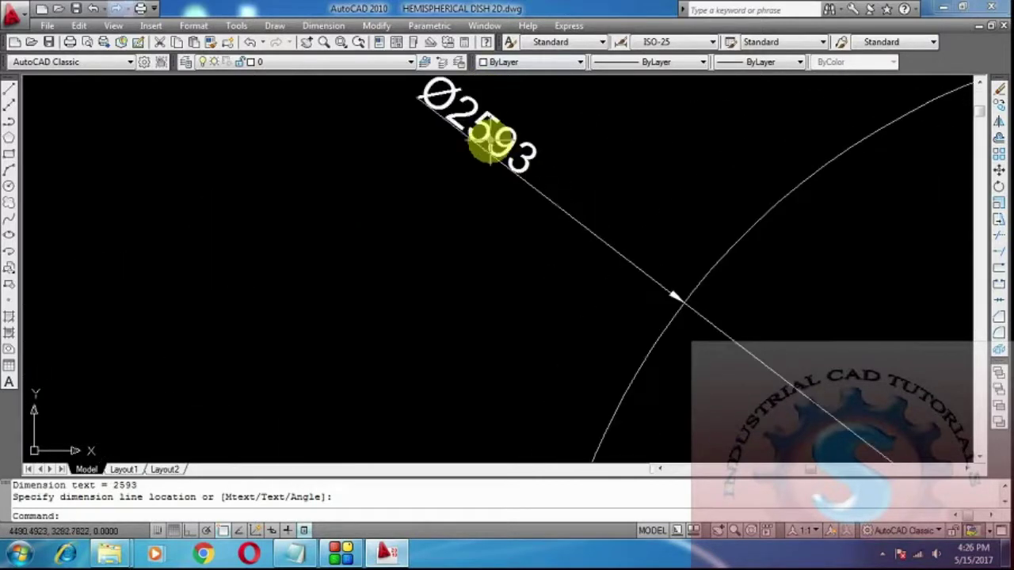
scroll(475, 206, down, 6)
scroll(361, 281, up, 2)
scroll(338, 309, up, 3)
scroll(338, 309, down, 4)
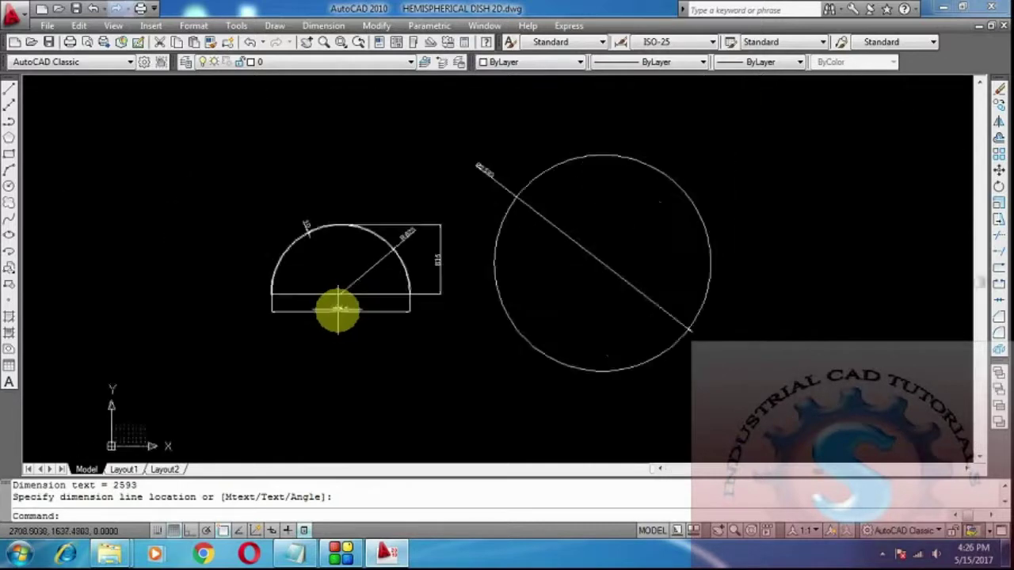
scroll(338, 309, up, 2)
middle_drag(338, 309, 301, 335)
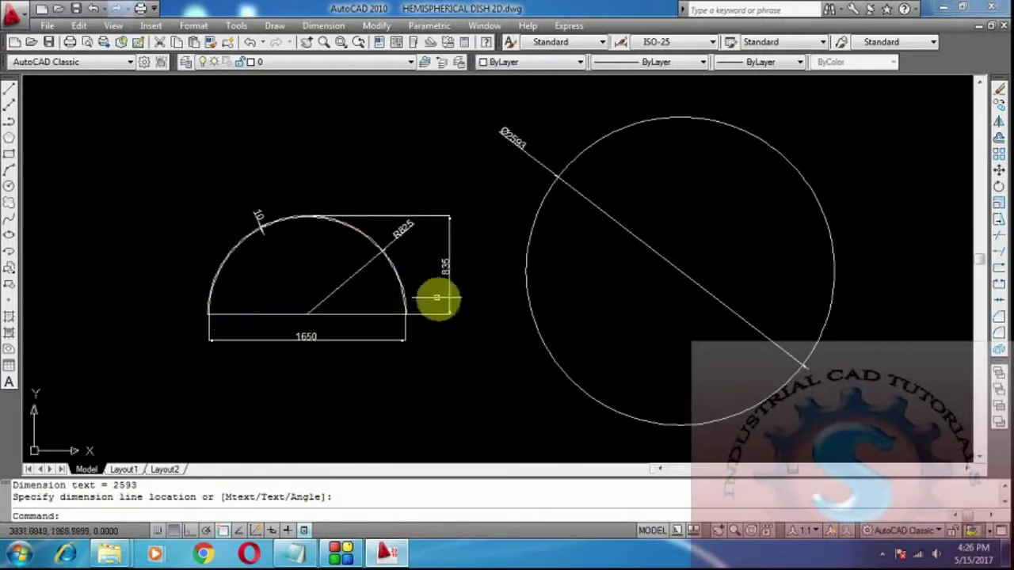
scroll(510, 132, up, 3)
scroll(515, 140, down, 4)
scroll(515, 139, up, 3)
scroll(511, 141, down, 2)
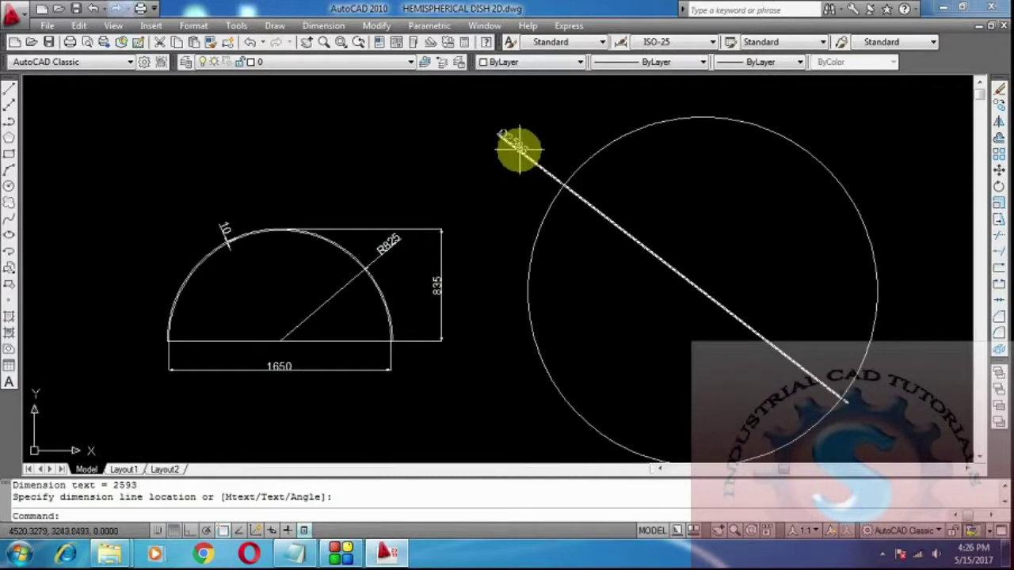
scroll(521, 152, up, 2)
click(518, 157)
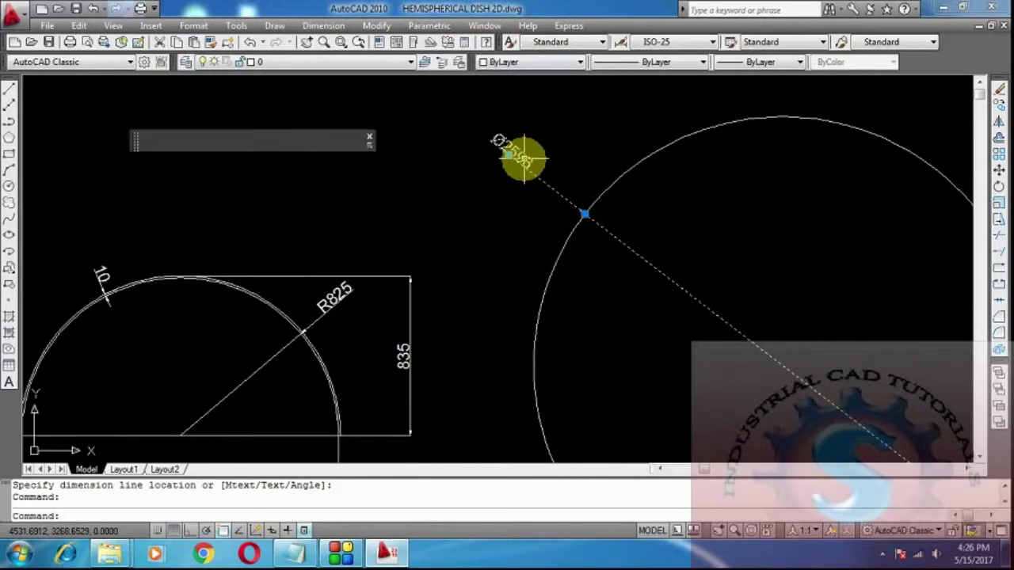
Step: Override the diameter dimension text to '2593 DIA X 10 THK' and colour it green
double_click(515, 159)
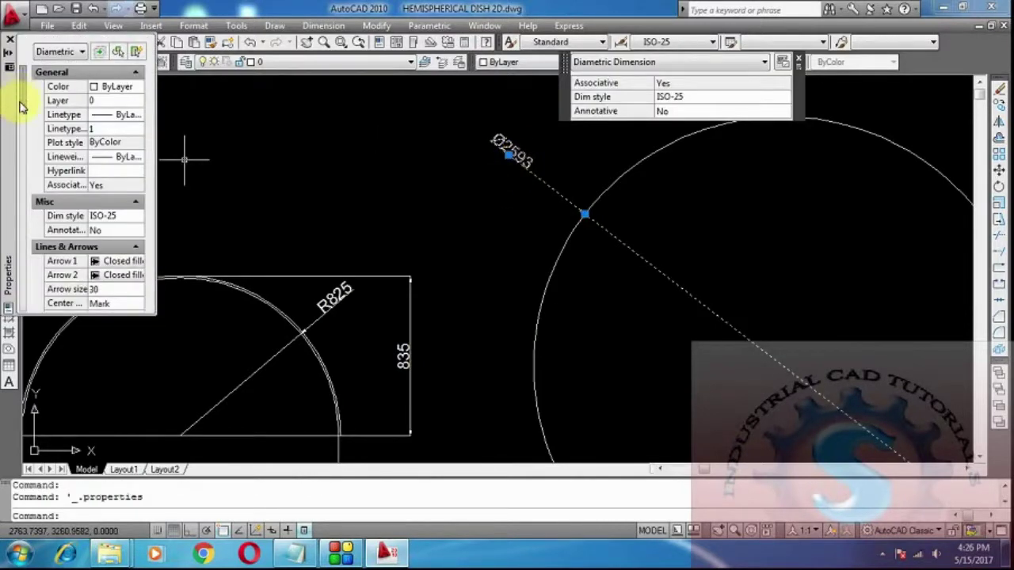
drag(21, 105, 21, 182)
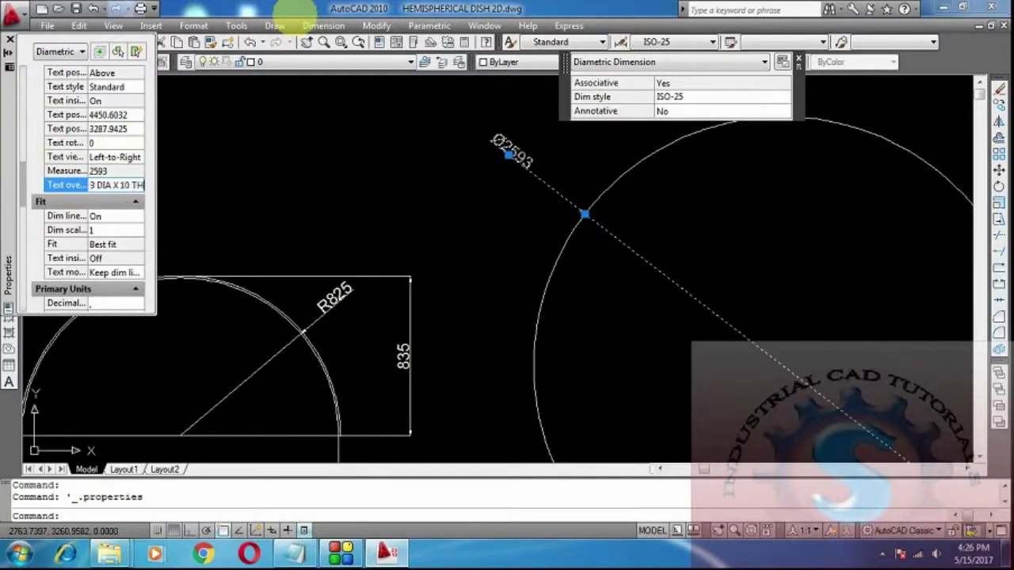
drag(22, 185, 24, 68)
click(115, 87)
click(128, 87)
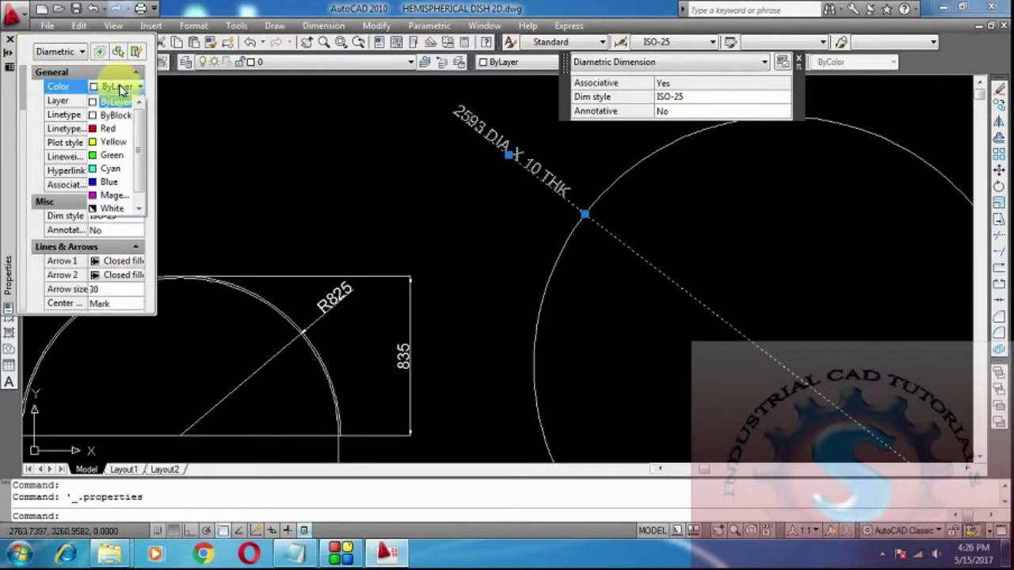
click(113, 157)
key(Escape)
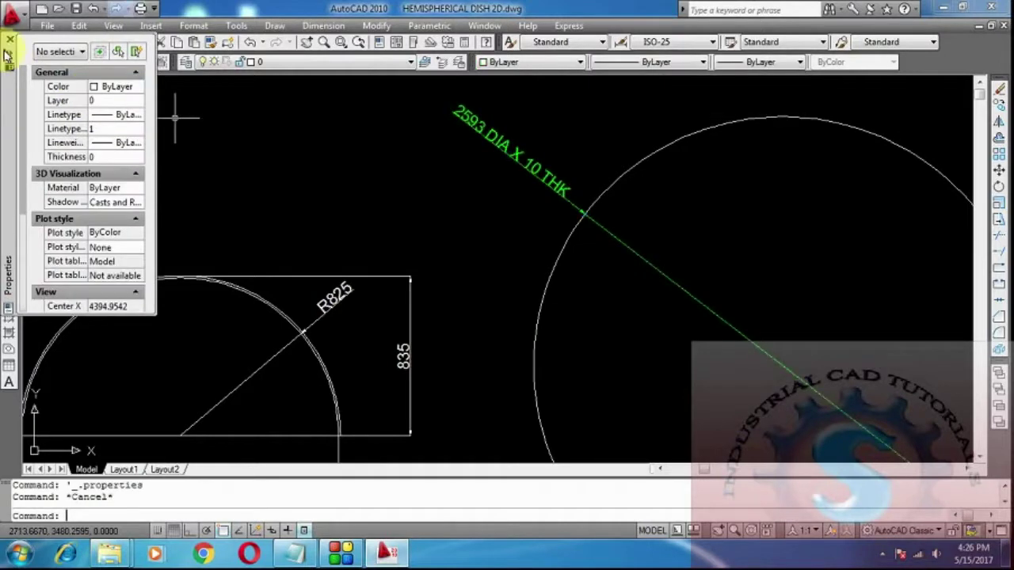
click(10, 45)
scroll(586, 293, up, 1)
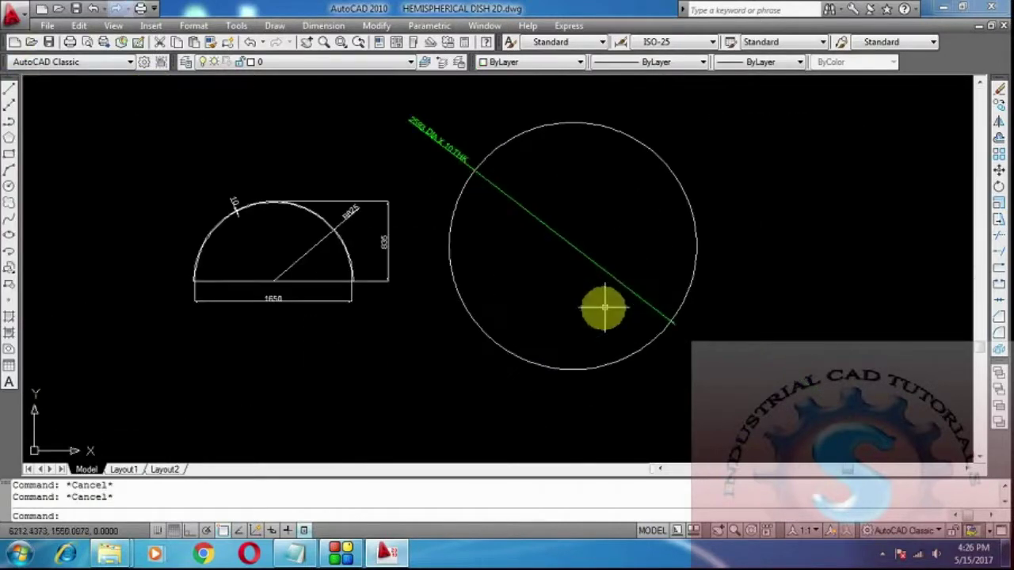
Step: Zoom and pan to centre the dish profile in the view
scroll(412, 253, up, 5)
scroll(436, 245, down, 4)
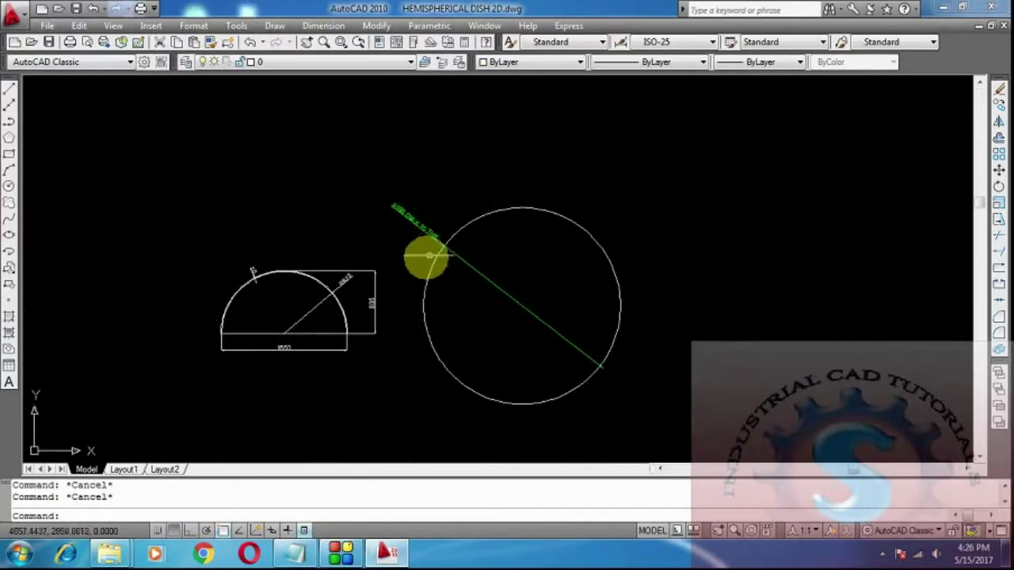
scroll(402, 272, up, 2)
scroll(324, 323, up, 2)
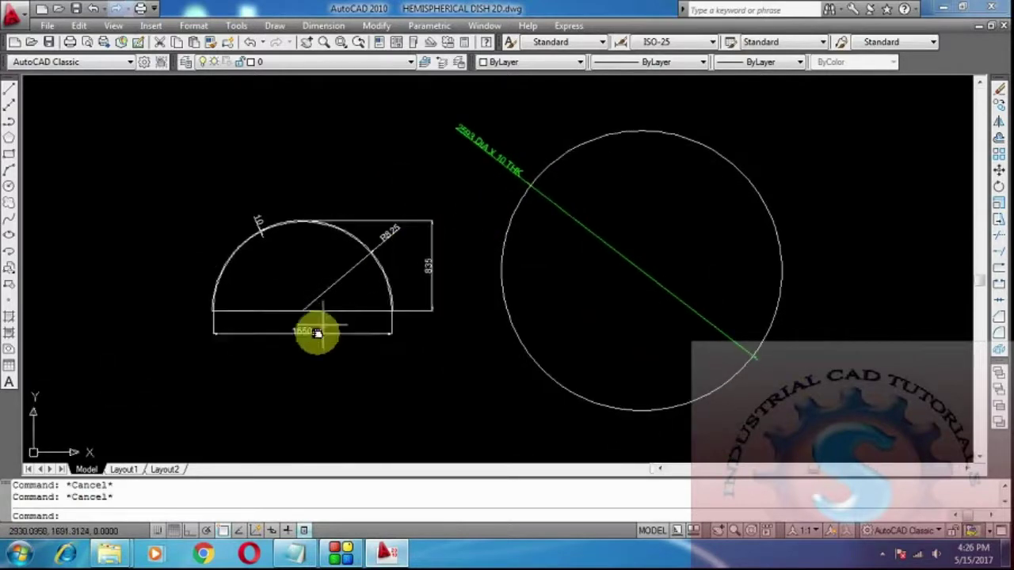
scroll(452, 168, up, 1)
scroll(475, 190, down, 2)
scroll(491, 182, up, 3)
scroll(507, 174, down, 4)
scroll(475, 213, up, 1)
scroll(470, 211, up, 1)
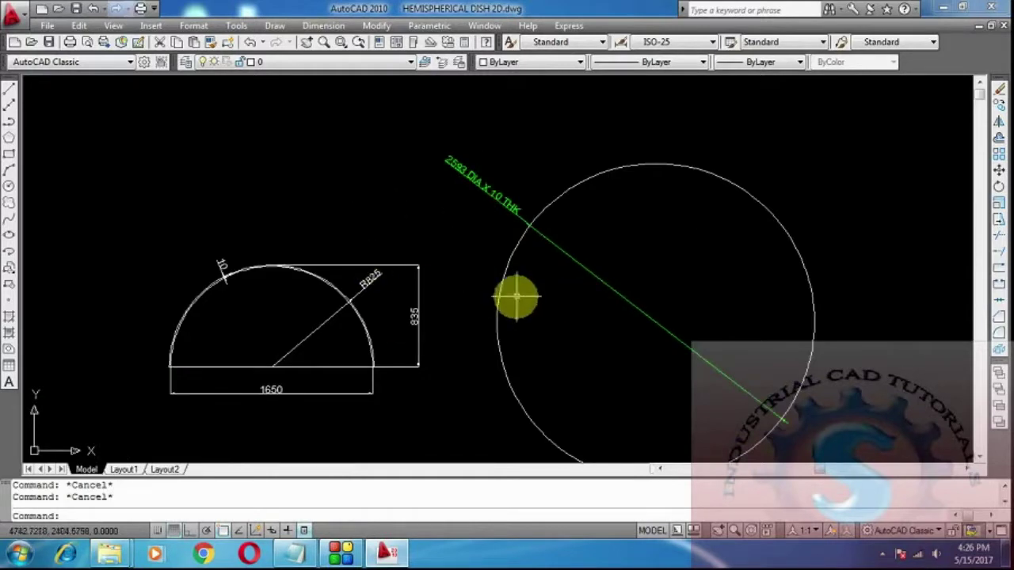
middle_drag(362, 323, 397, 313)
scroll(306, 371, up, 2)
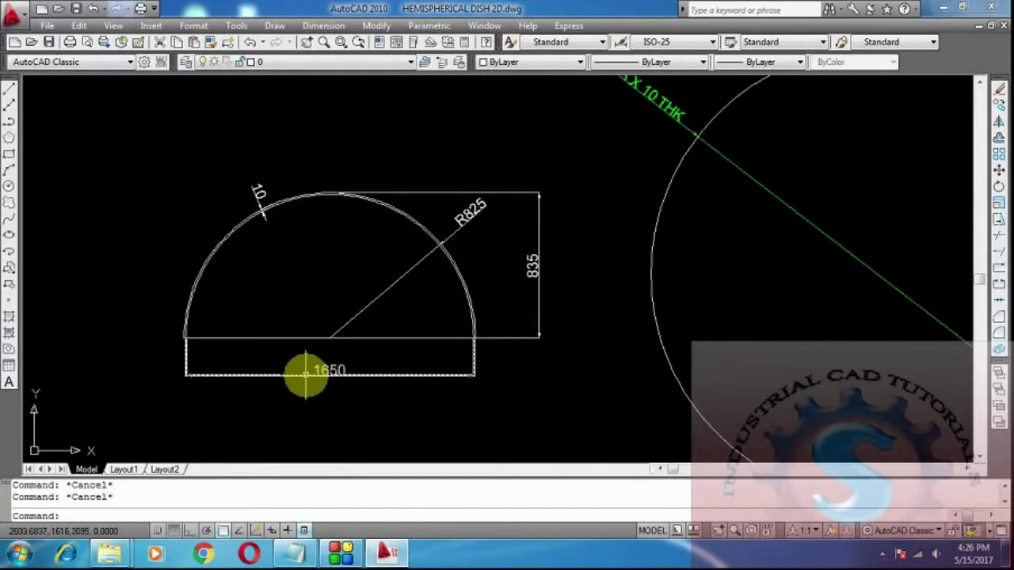
scroll(342, 323, down, 4)
scroll(388, 369, up, 2)
Step: Add a 1670 linear dimension across the dish's outer edges, below the 1650 one
click(325, 25)
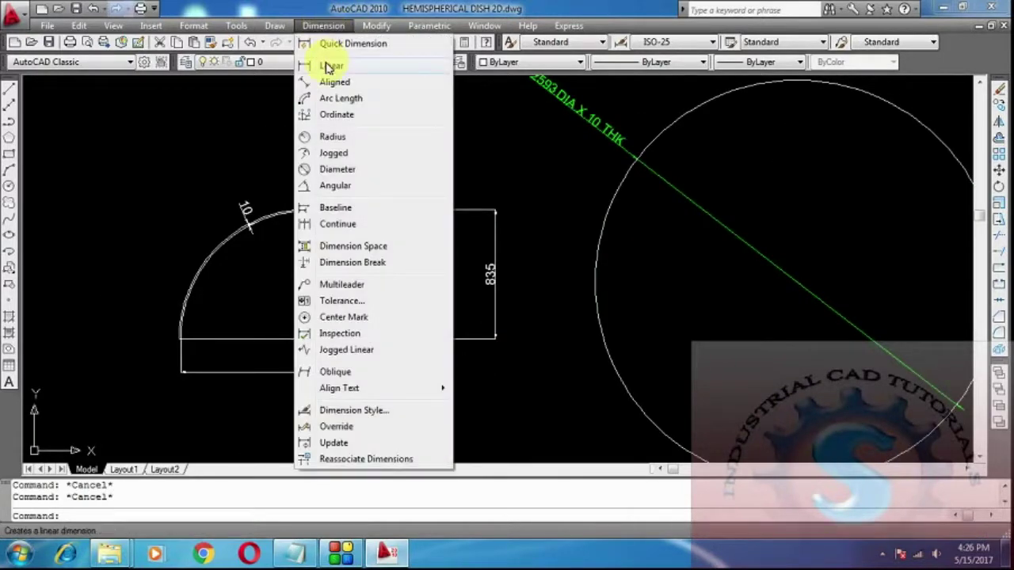
click(328, 67)
scroll(169, 351, up, 6)
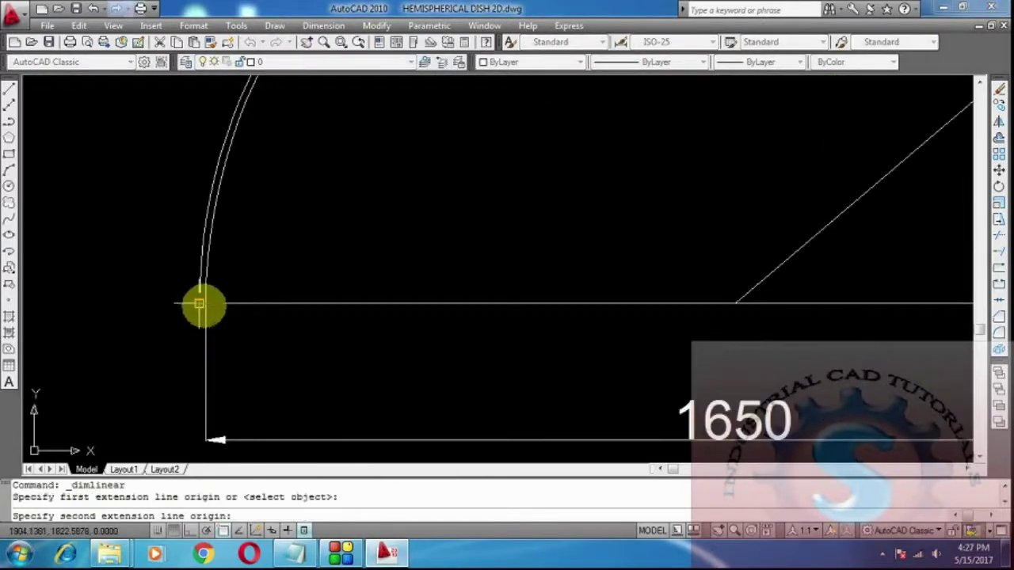
middle_drag(652, 338, 272, 338)
click(887, 303)
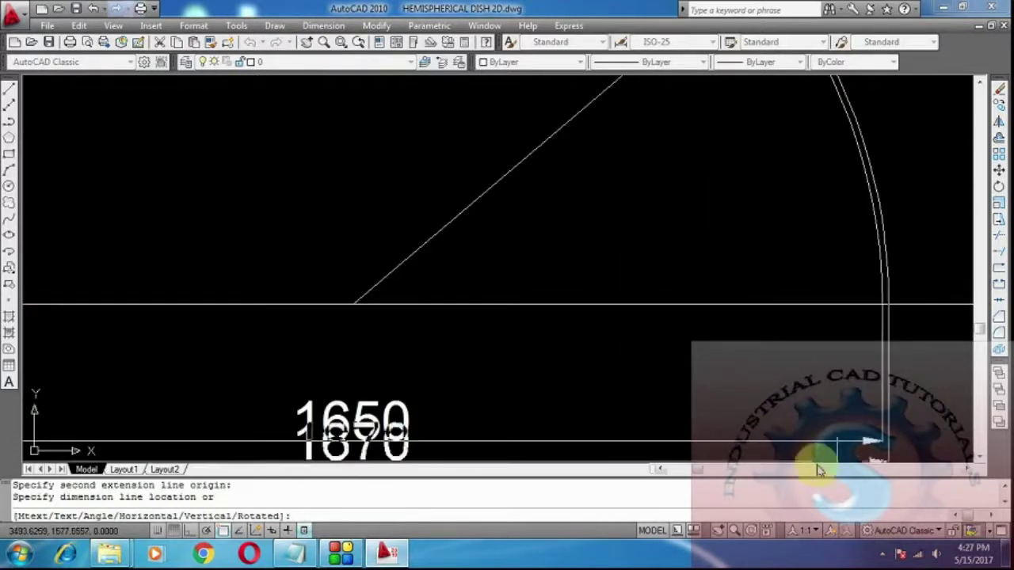
scroll(746, 362, down, 3)
click(631, 421)
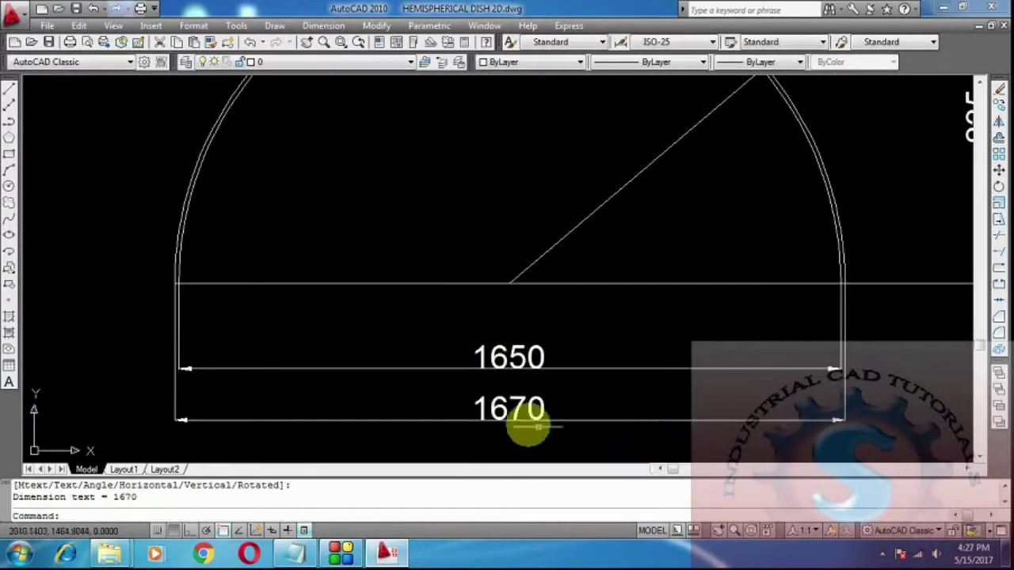
scroll(530, 424, up, 2)
scroll(532, 333, down, 4)
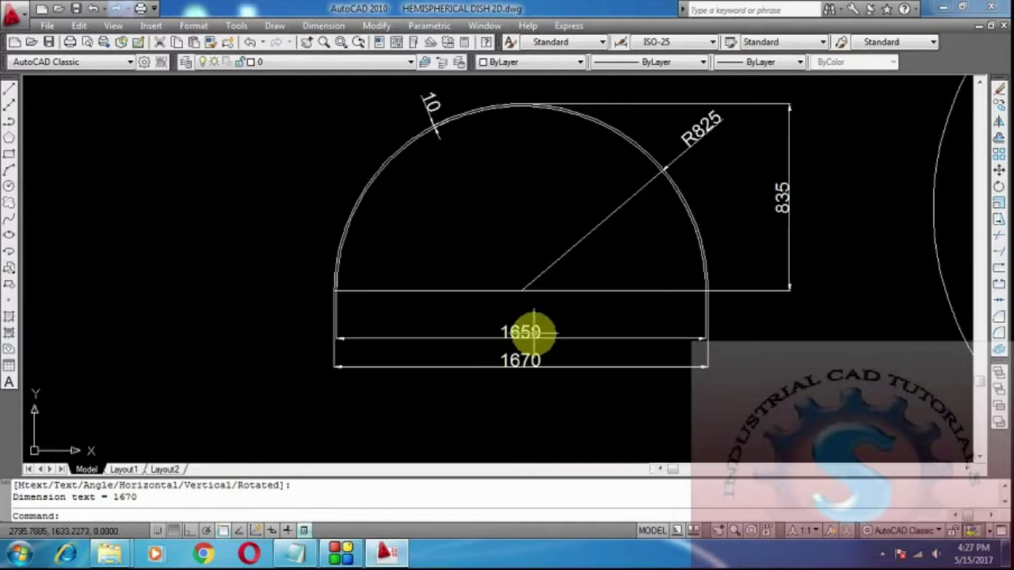
middle_drag(532, 333, 448, 331)
Step: Override the 1650 dimension's text to read '1650 ID'
double_click(448, 331)
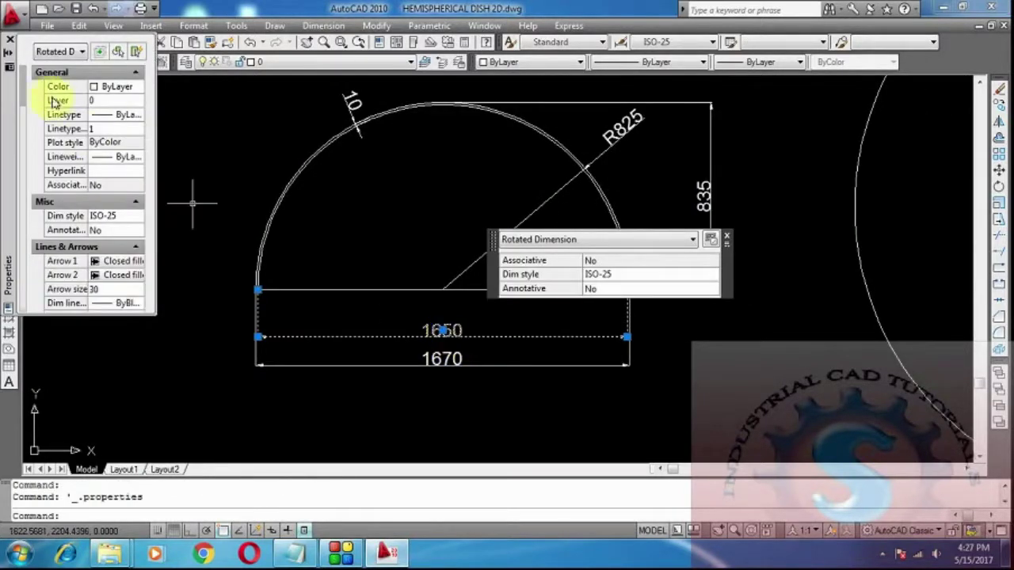
drag(23, 99, 34, 193)
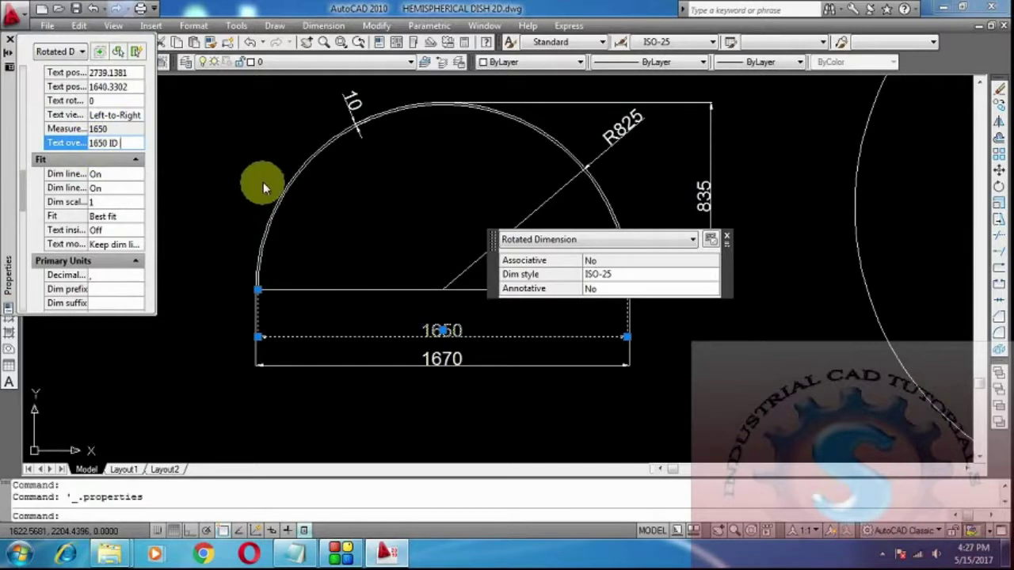
click(9, 41)
key(Escape)
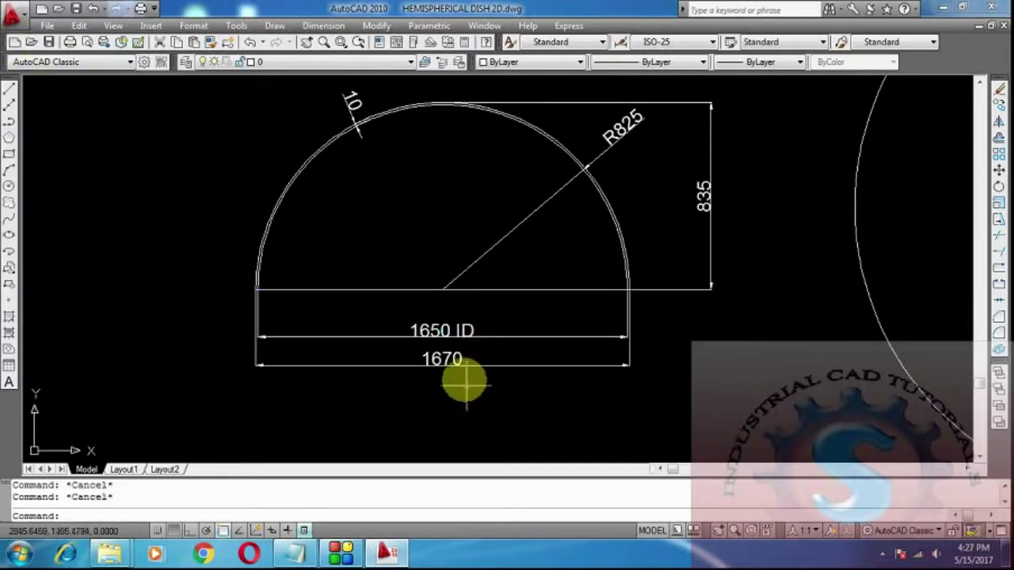
Step: Override the 1670 dimension's text to read '1670 OD'
click(449, 360)
double_click(440, 360)
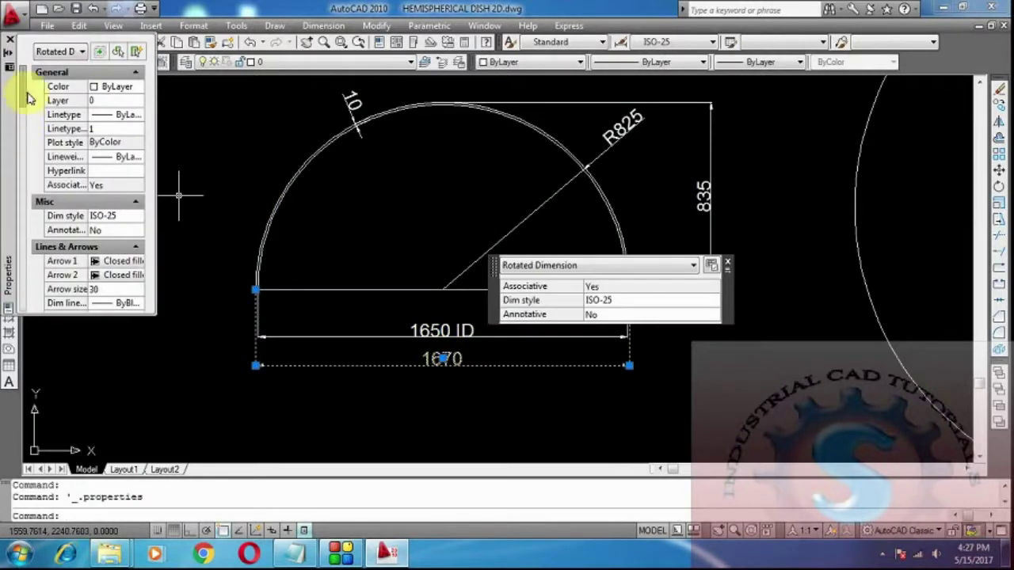
drag(24, 123, 20, 198)
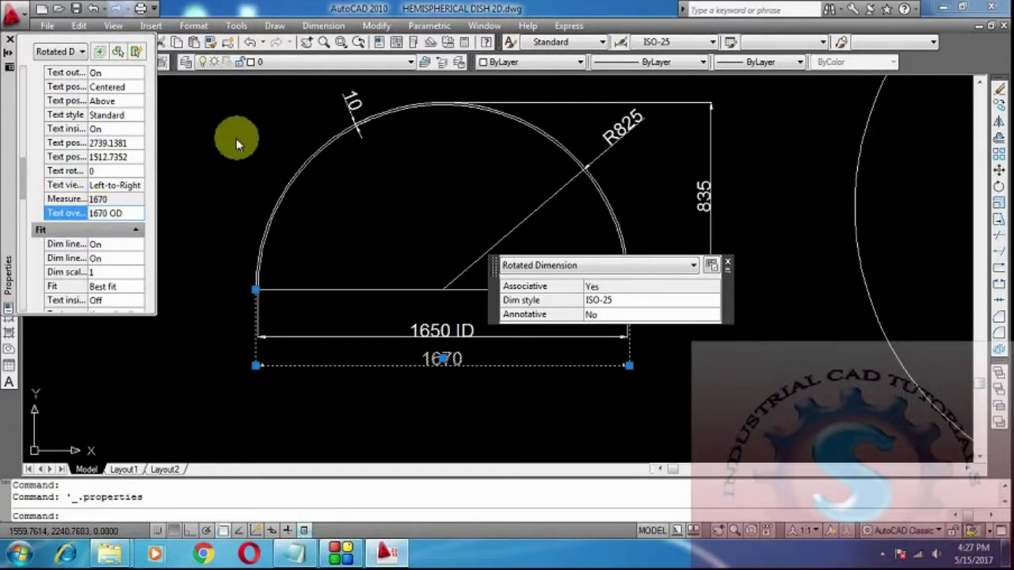
key(Return)
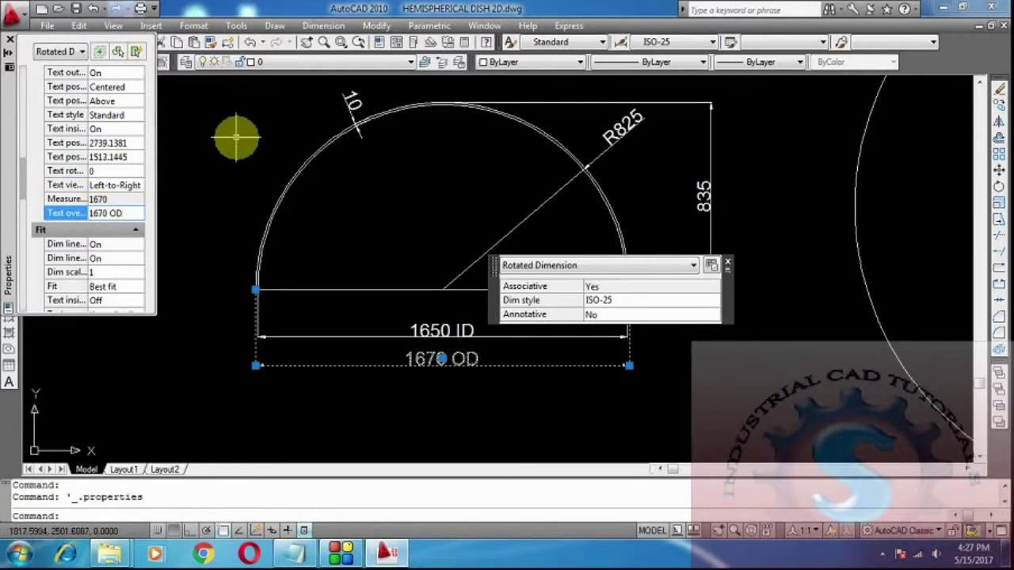
click(9, 42)
key(Escape)
key(Escape)
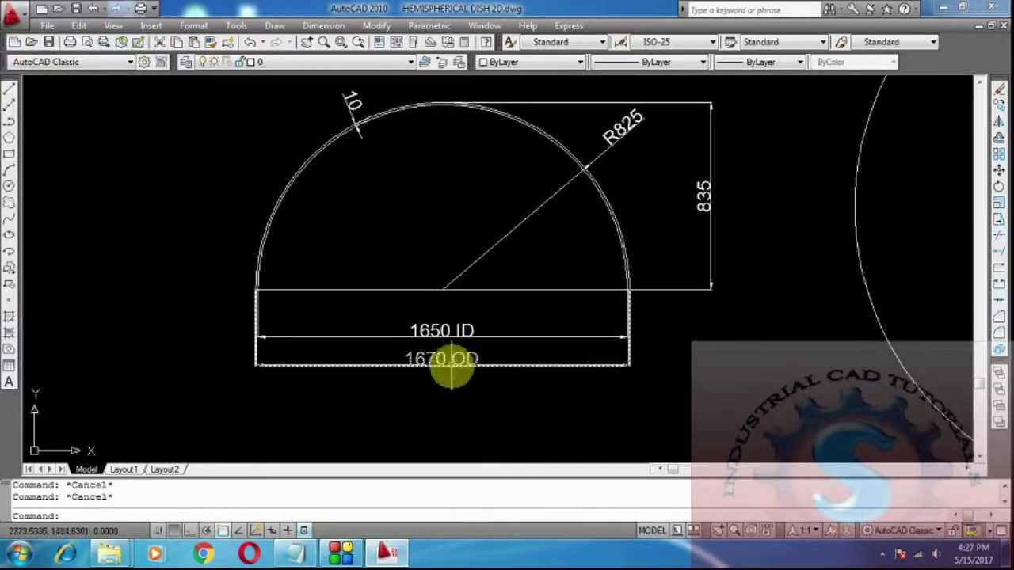
scroll(630, 327, up, 3)
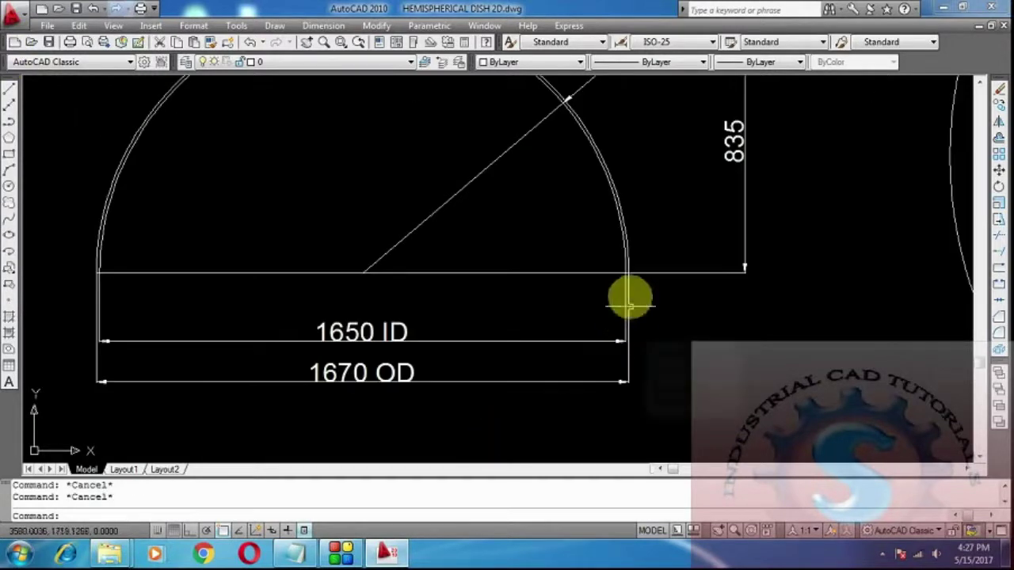
scroll(623, 277, down, 4)
scroll(607, 296, up, 2)
middle_drag(452, 335, 382, 426)
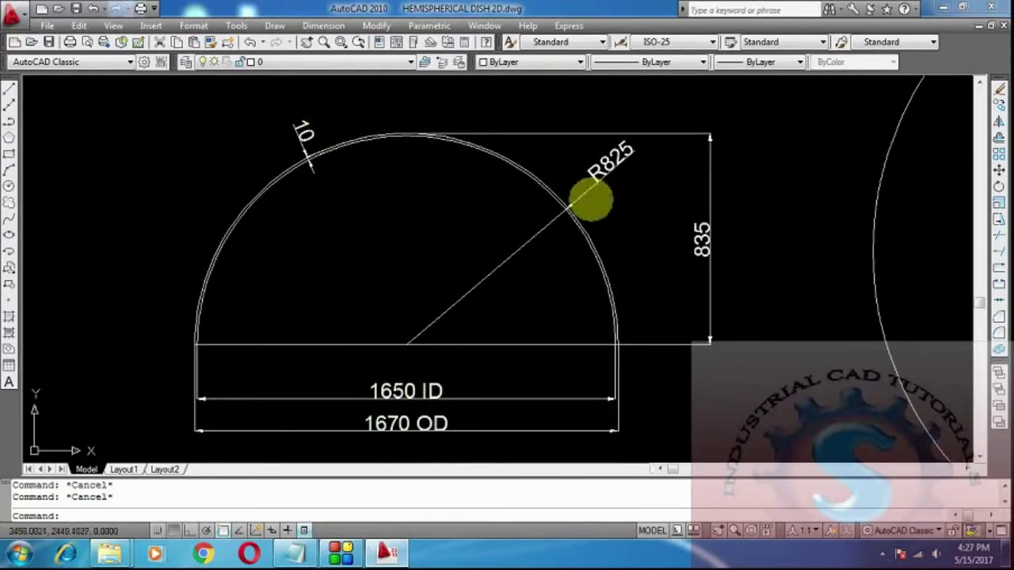
scroll(606, 177, up, 2)
scroll(604, 177, down, 2)
scroll(670, 192, down, 2)
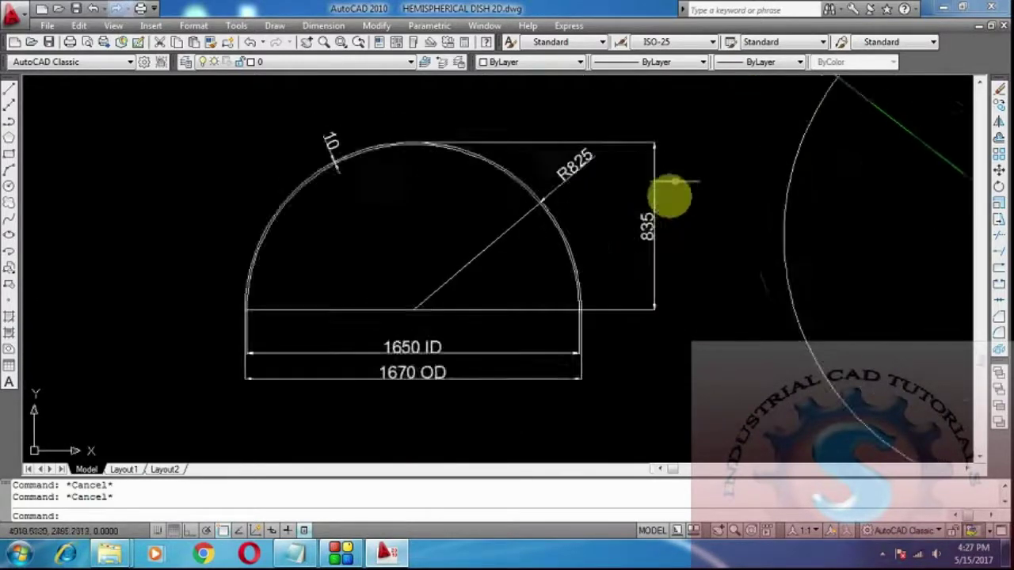
scroll(622, 272, up, 3)
scroll(622, 236, down, 3)
scroll(622, 236, down, 3)
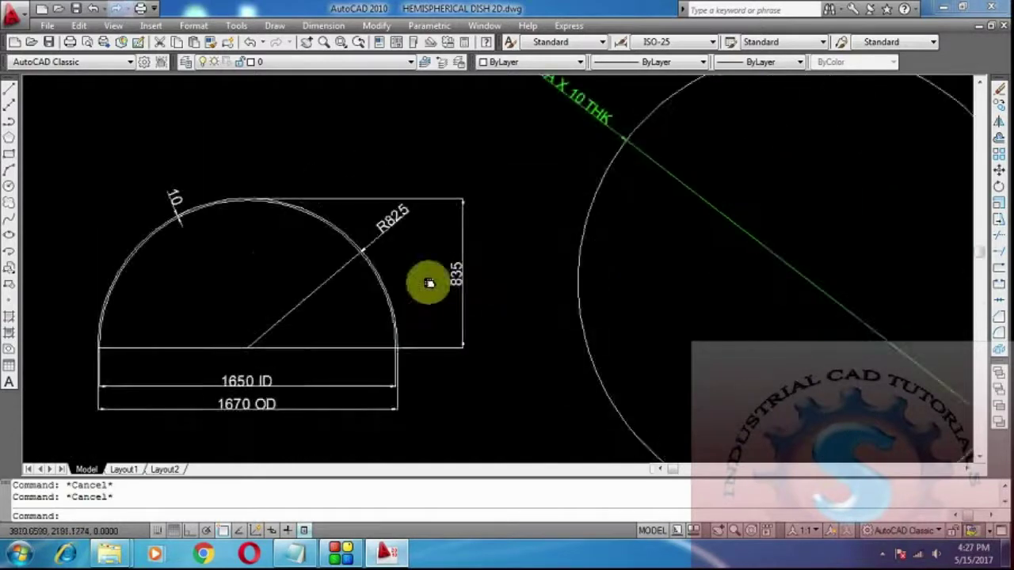
scroll(642, 272, up, 2)
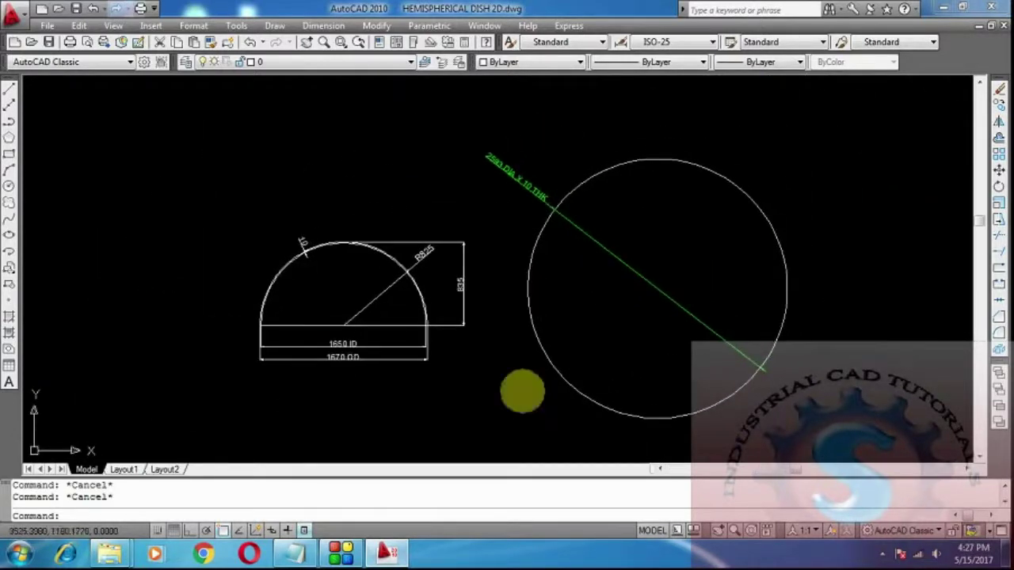
scroll(516, 173, up, 3)
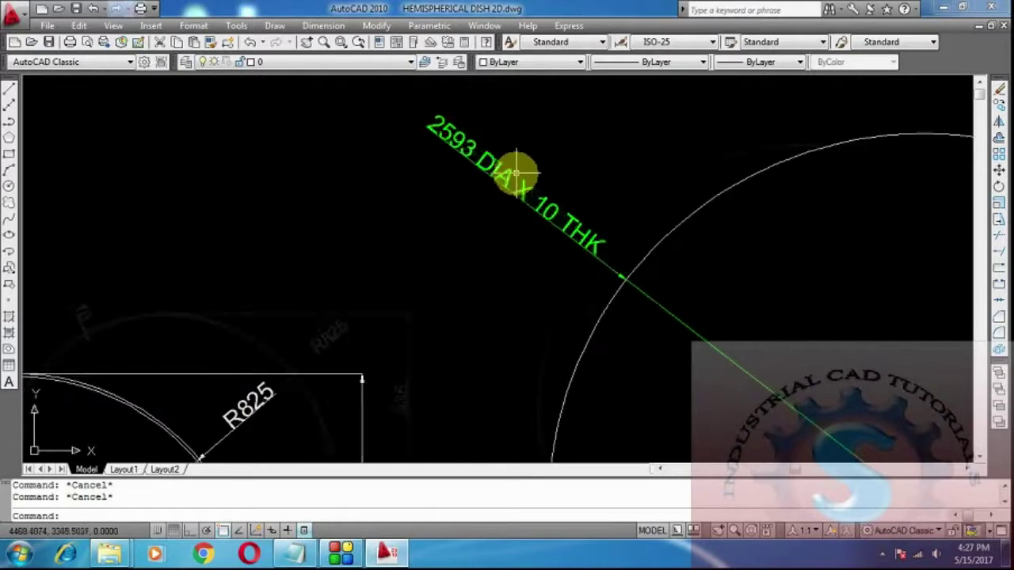
scroll(513, 174, down, 3)
click(296, 547)
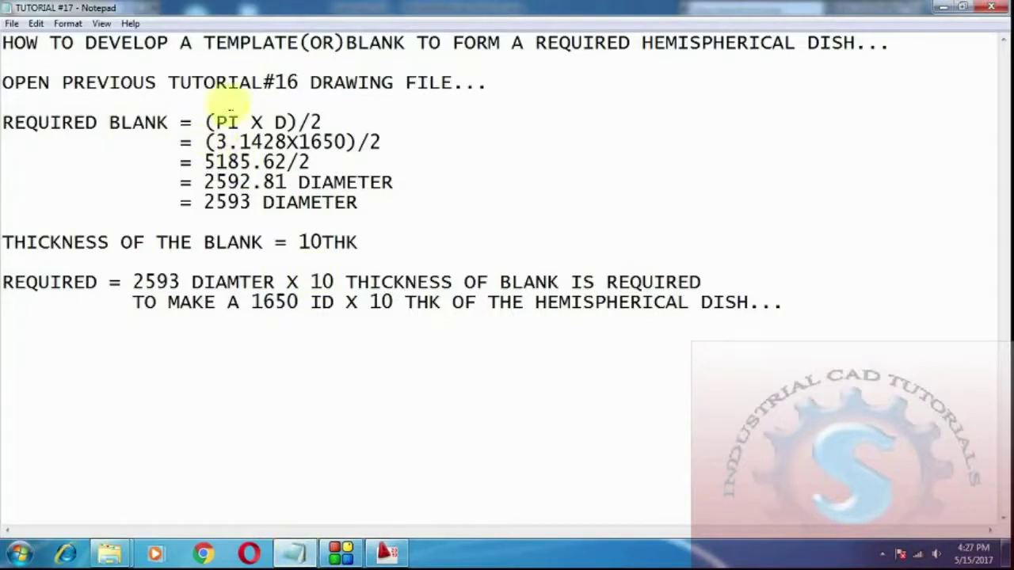
click(390, 229)
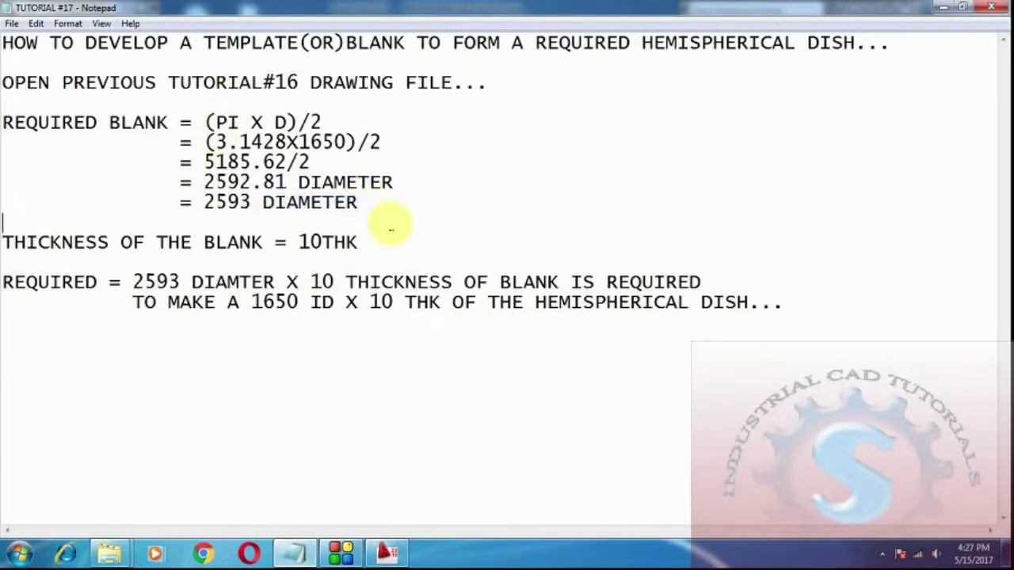
click(303, 546)
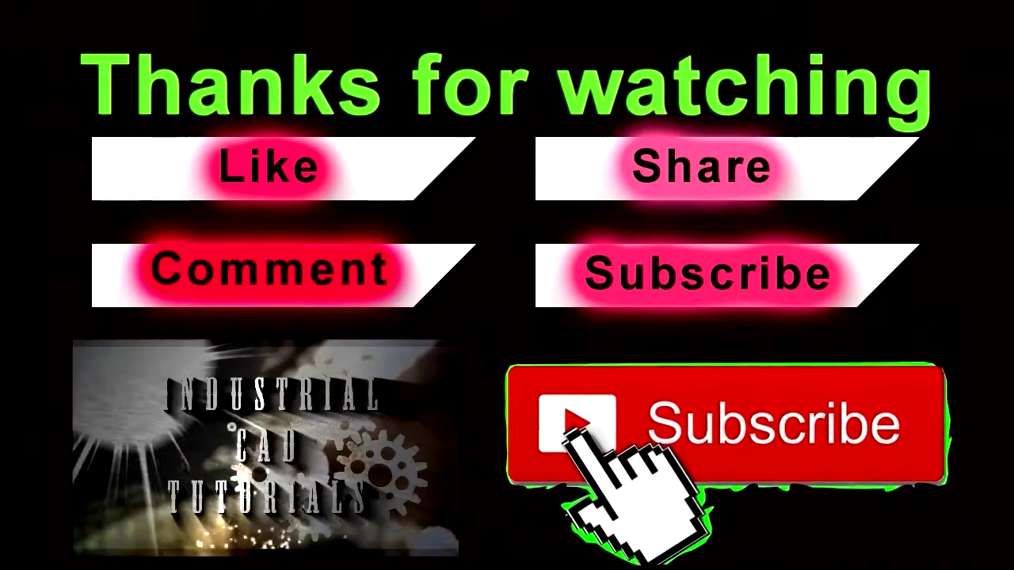